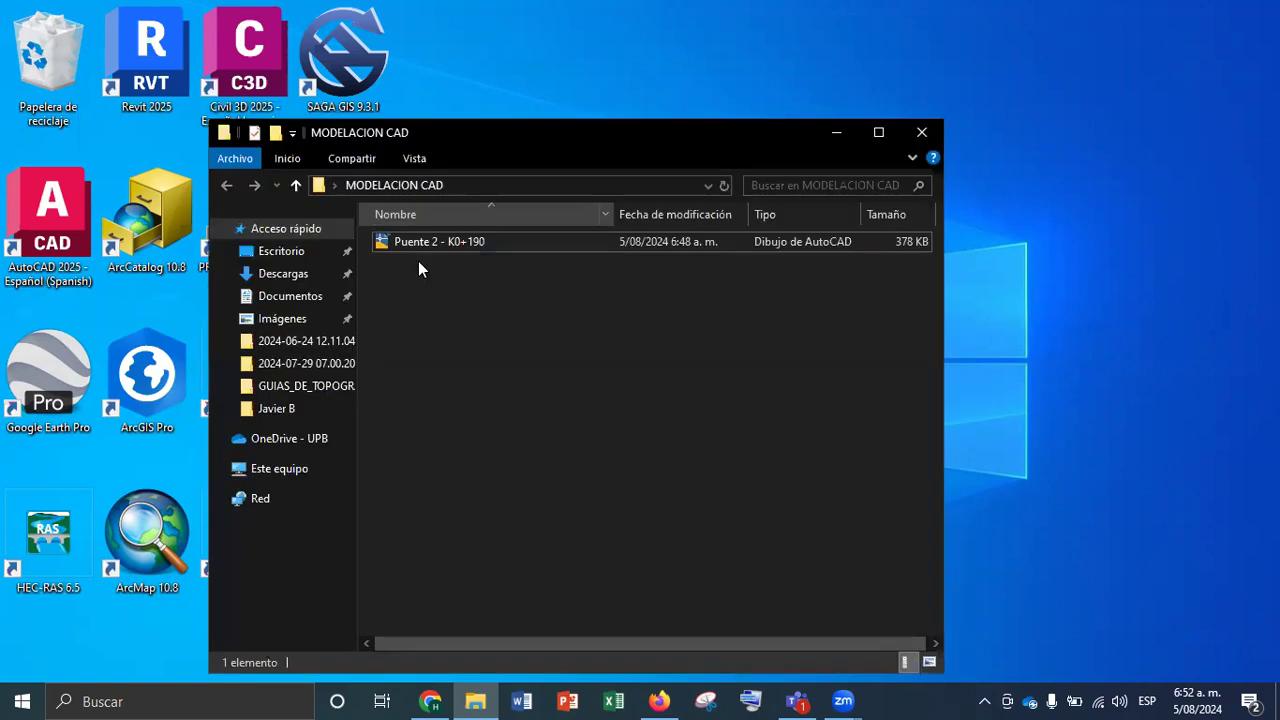
# Step: Open the drawing Puente 2 - K0+190 from the MODELACION CAD folder in AutoCAD
pyautogui.click(454, 242)
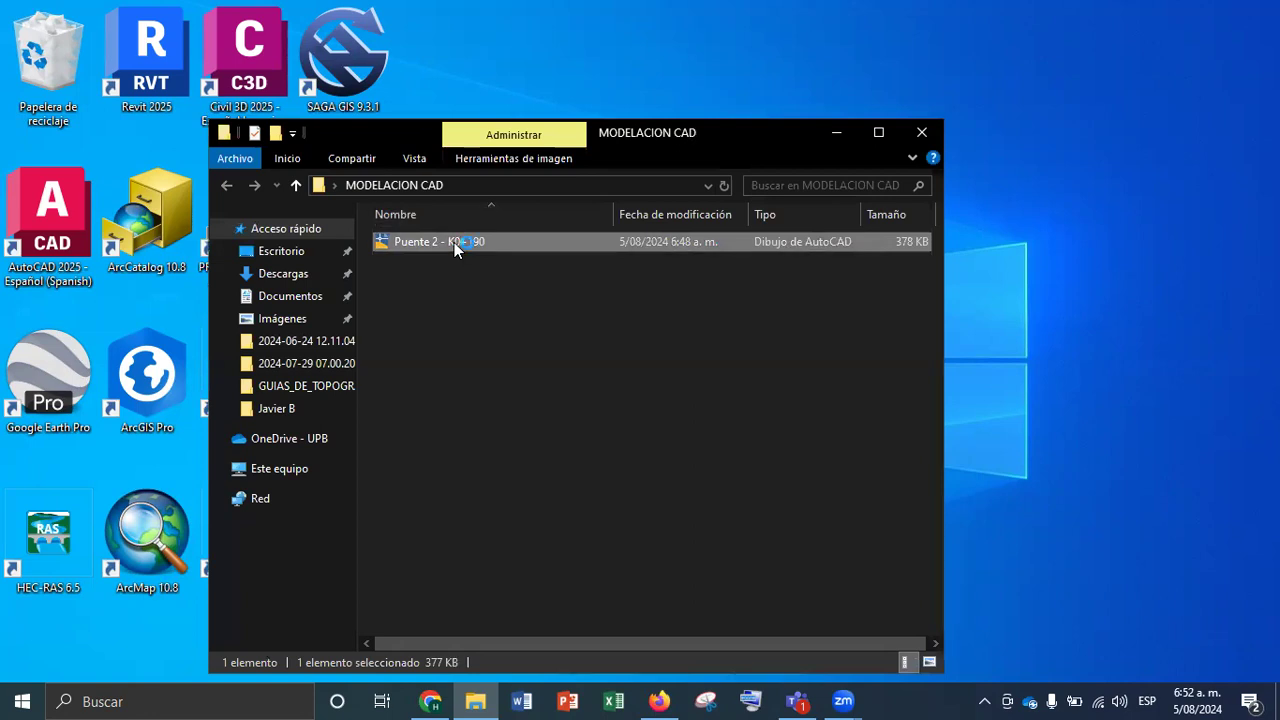
pyautogui.doubleClick(454, 242)
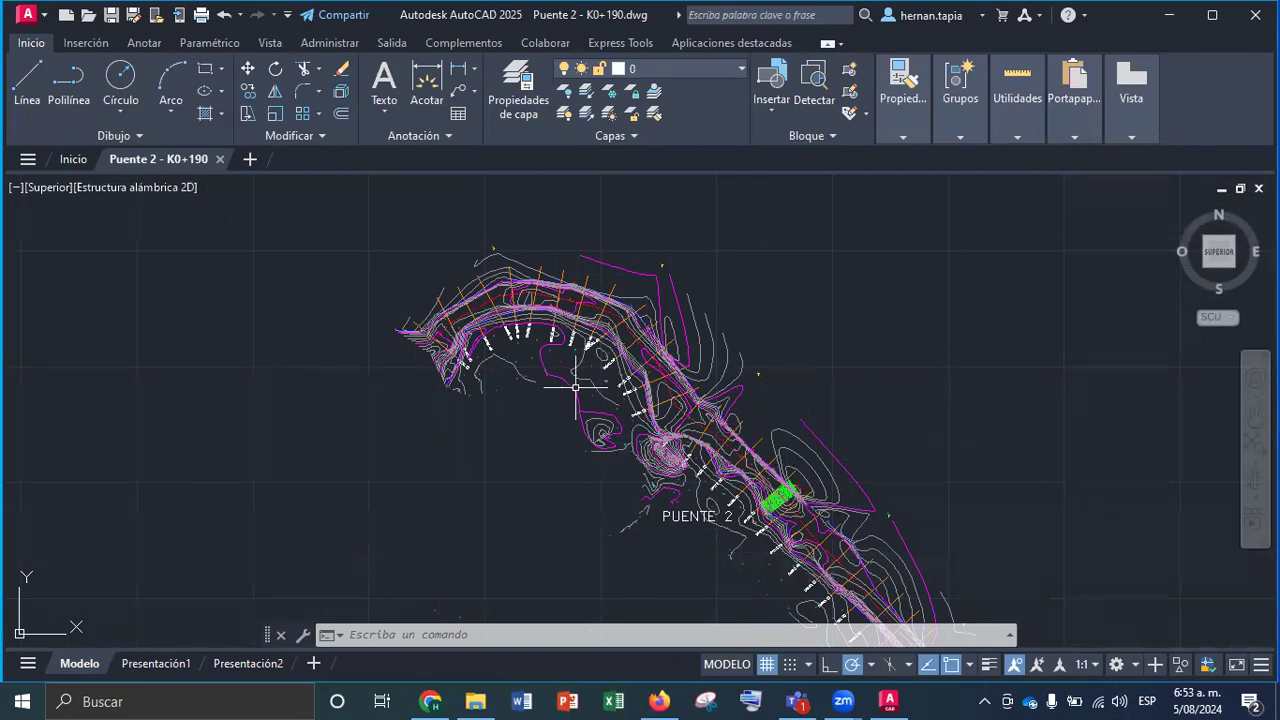
# Step: Examine the survey points, contour lines and cross-section stations along the upper bend of the stream
pyautogui.scroll(4, 565, 308)
pyautogui.scroll(2, 565, 308)
pyautogui.moveTo(510, 297)
pyautogui.mouseDown()
pyautogui.moveTo(686, 334)
pyautogui.moveTo(831, 303)
pyautogui.mouseUp()
pyautogui.moveTo(575, 309)
pyautogui.mouseDown()
pyautogui.moveTo(491, 360)
pyautogui.moveTo(234, 427)
pyautogui.mouseUp()
pyautogui.scroll(2, 320, 396)
pyautogui.moveTo(640, 386)
pyautogui.mouseDown()
pyautogui.moveTo(663, 343)
pyautogui.moveTo(597, 438)
pyautogui.mouseUp()
pyautogui.scroll(8, 610, 455)
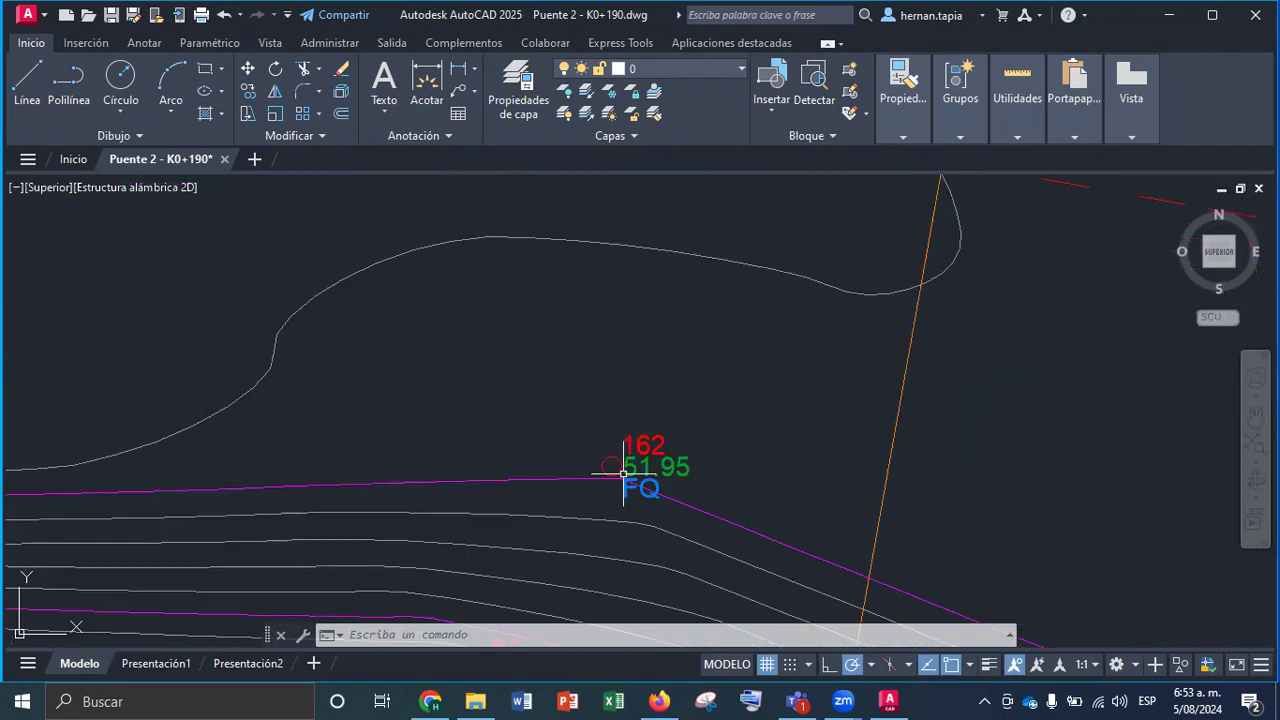
pyautogui.scroll(-4, 615, 457)
pyautogui.scroll(-4, 614, 455)
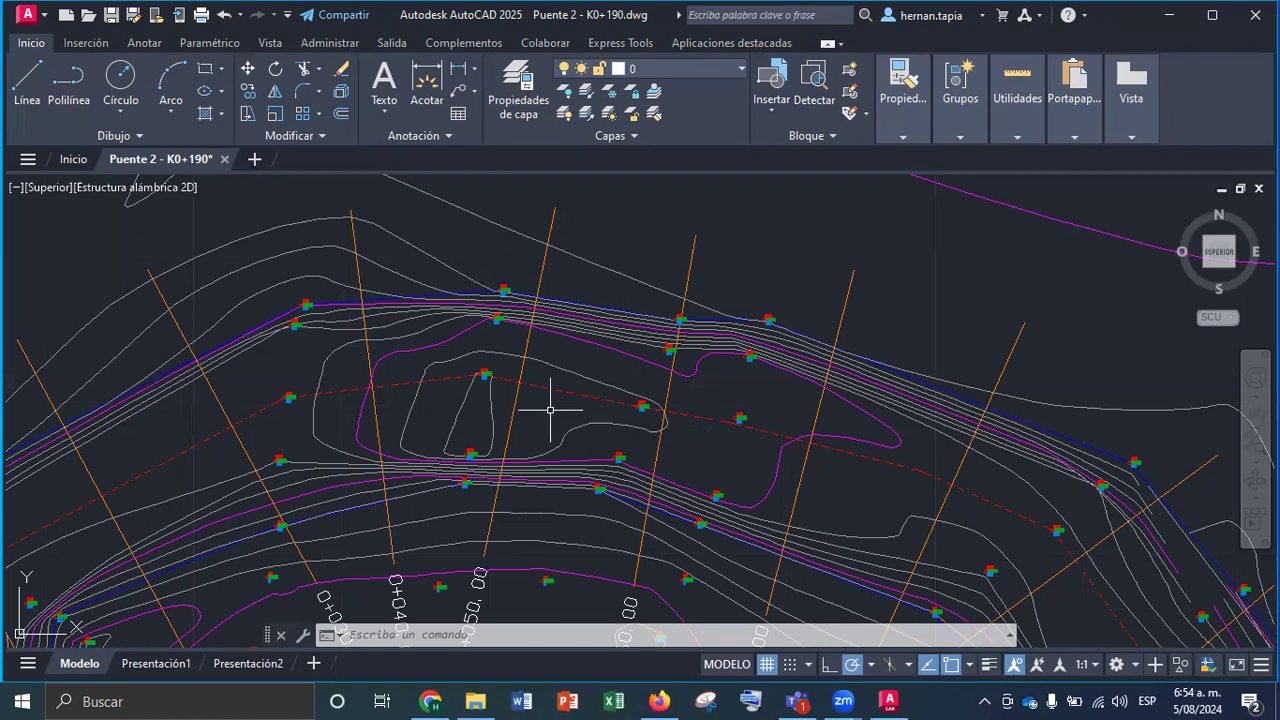
pyautogui.scroll(-2, 470, 350)
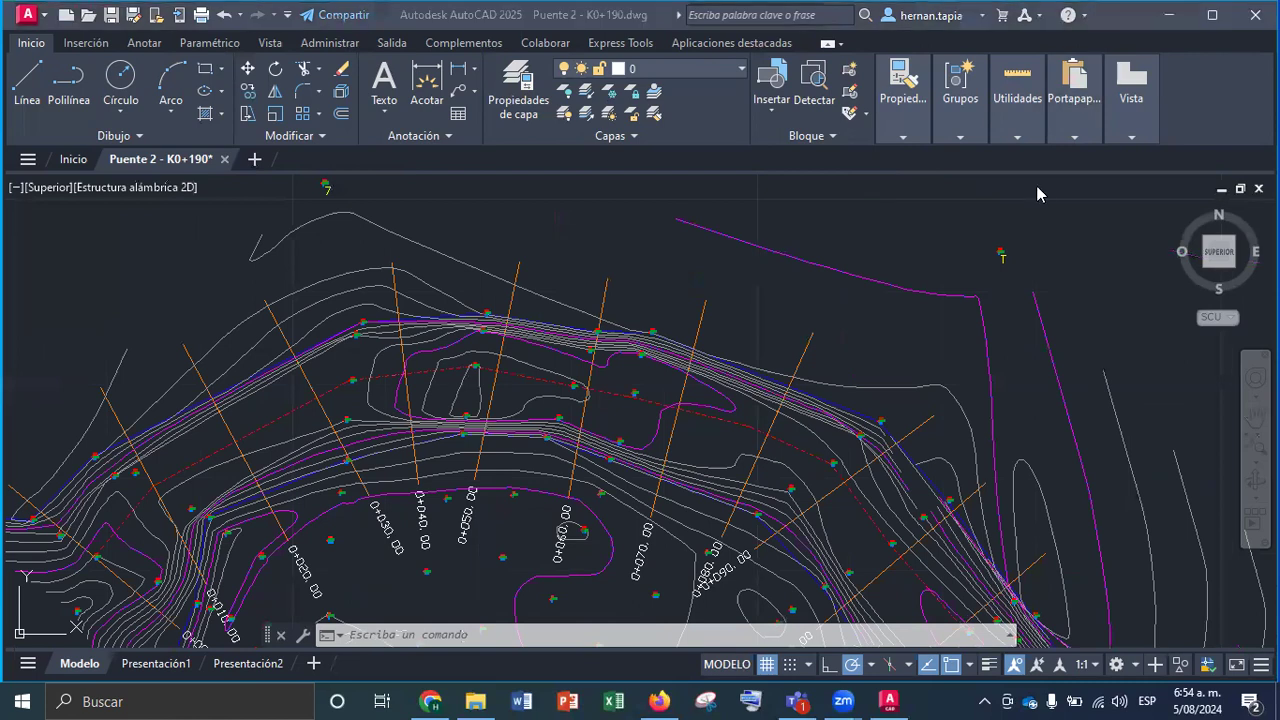
# Step: Check which layers a minor and a major contour line belong to and review the drawing's layer list
pyautogui.click(421, 279)
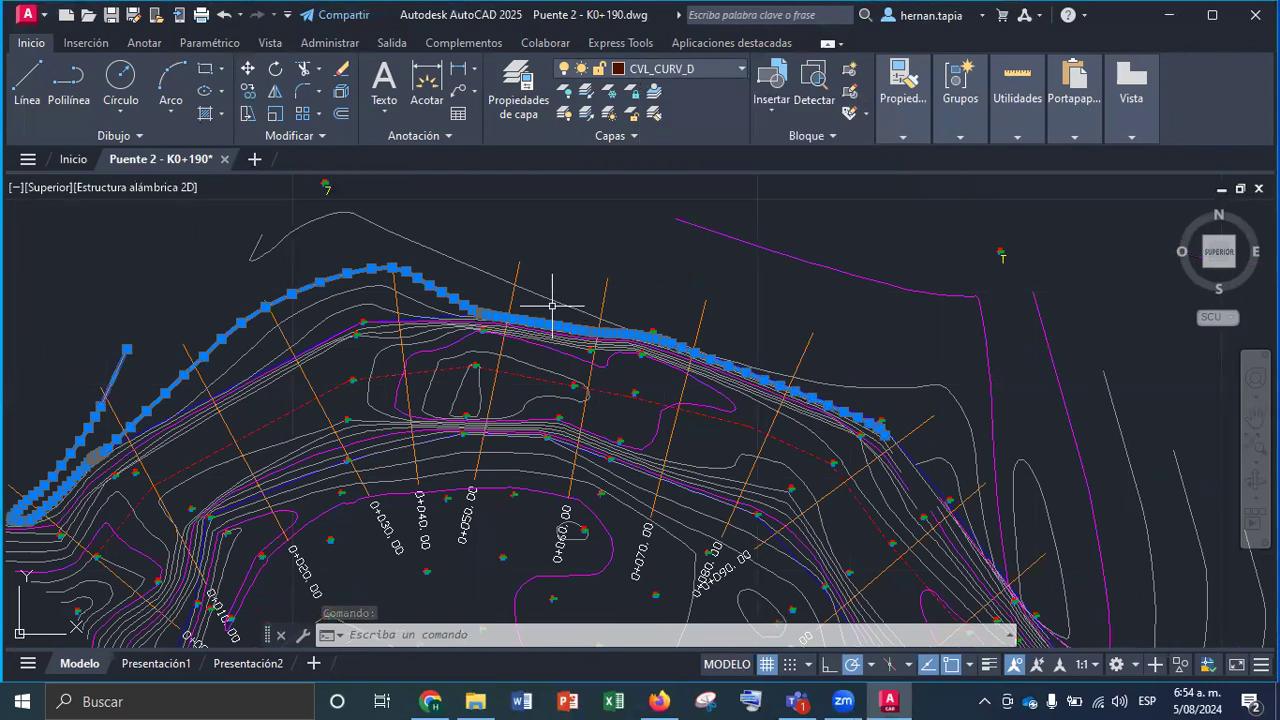
pyautogui.press('Escape')
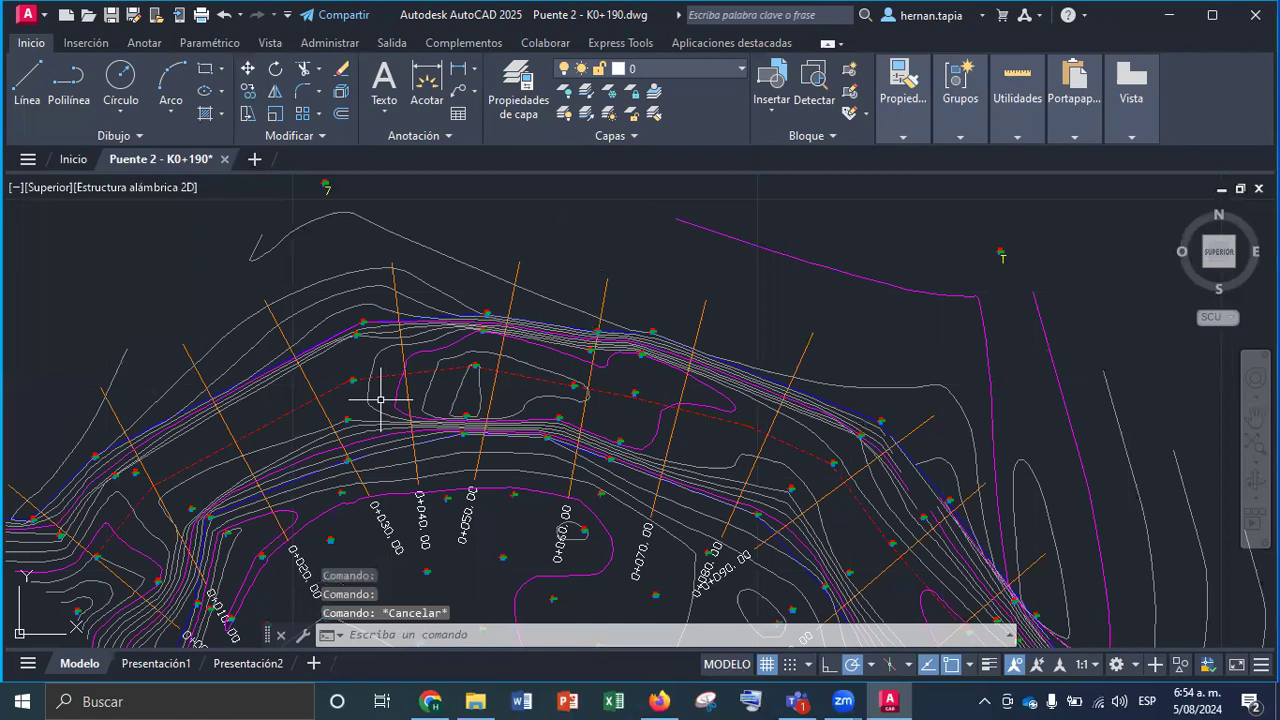
pyautogui.click(441, 354)
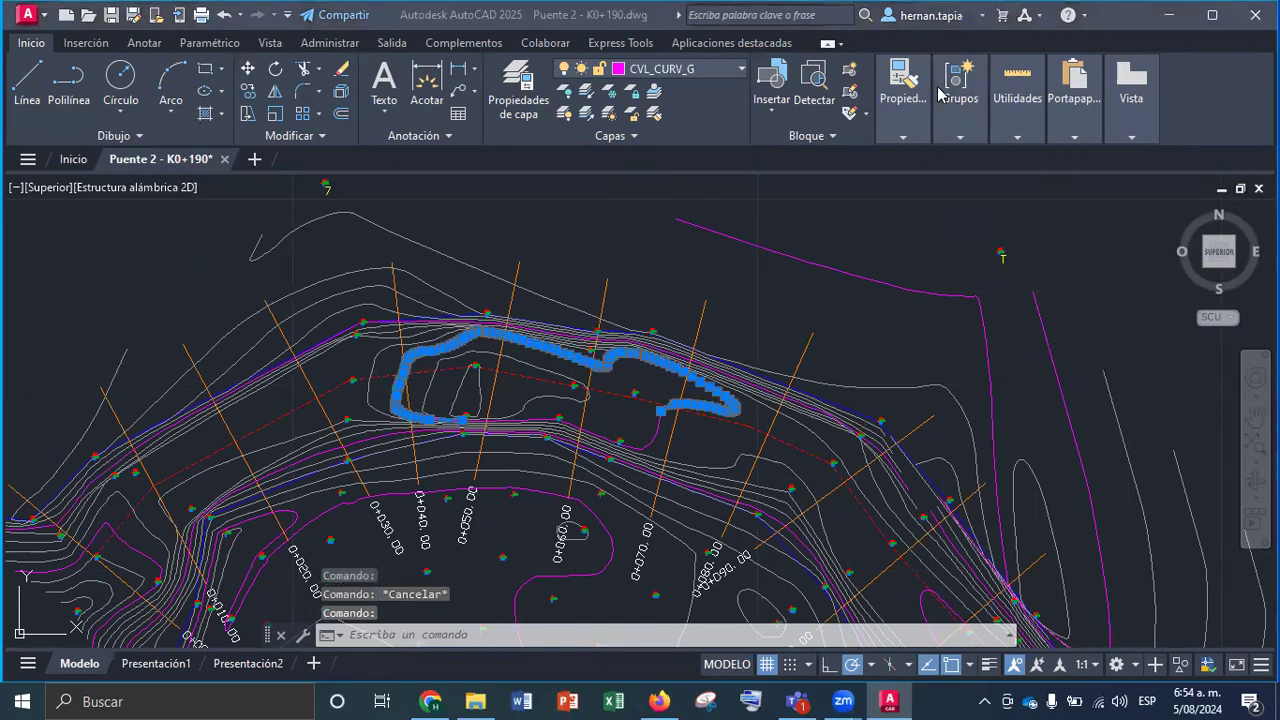
pyautogui.click(717, 70)
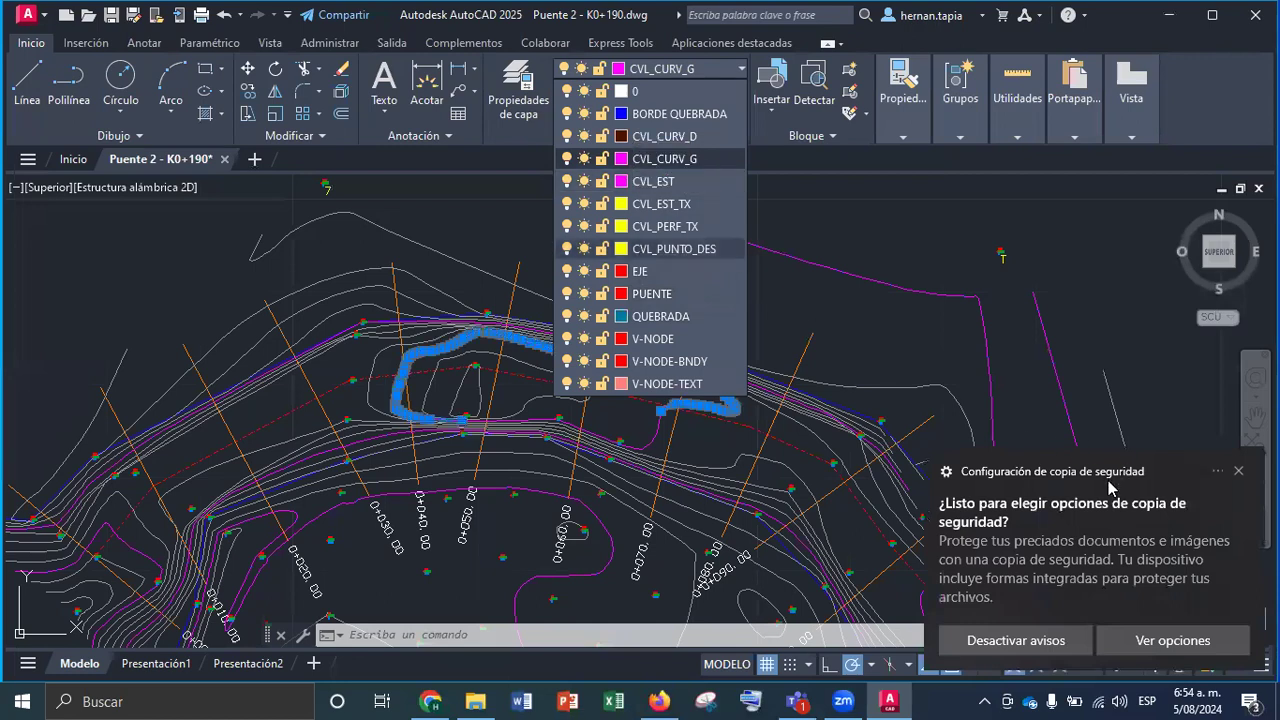
pyautogui.click(1240, 471)
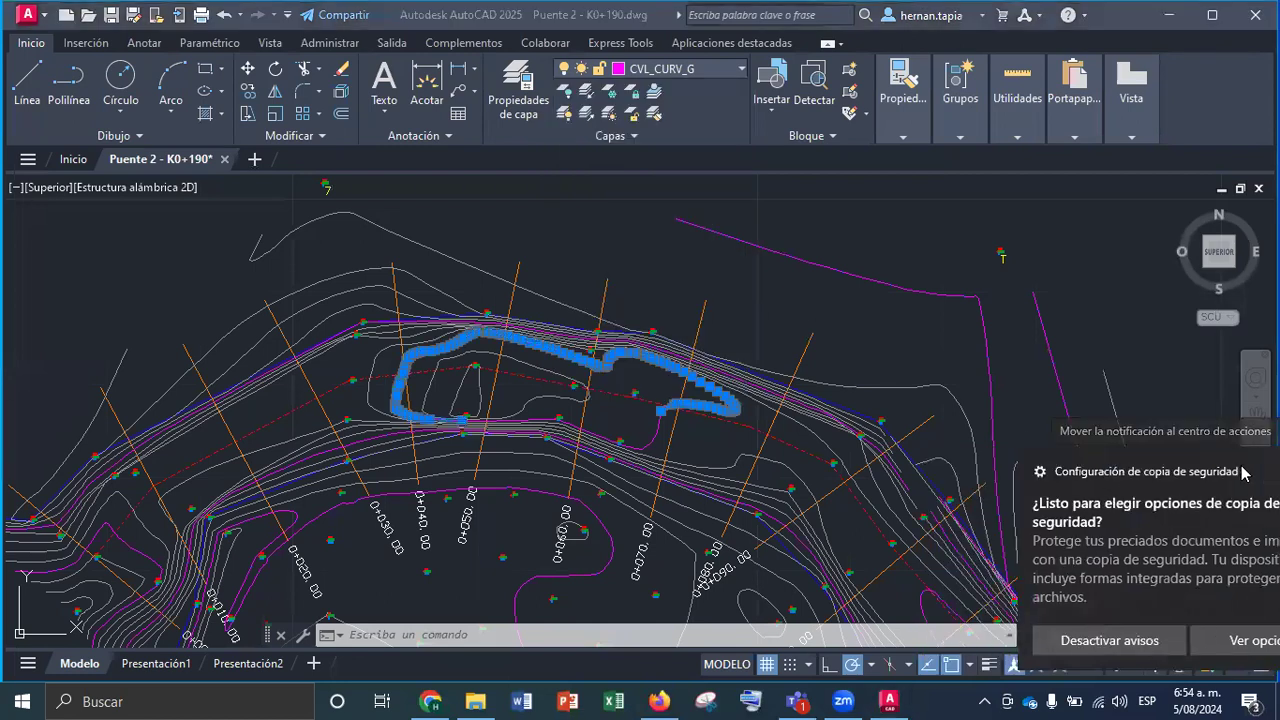
pyautogui.click(690, 68)
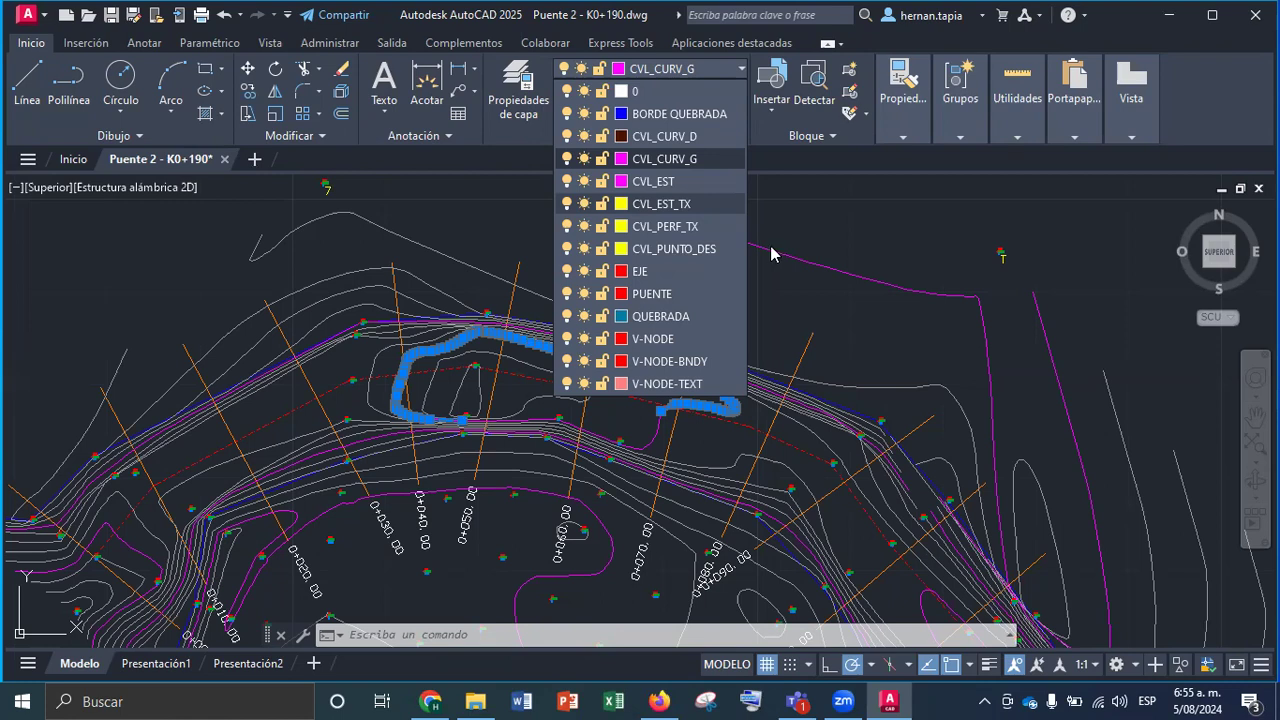
pyautogui.press('Escape')
pyautogui.press('Escape')
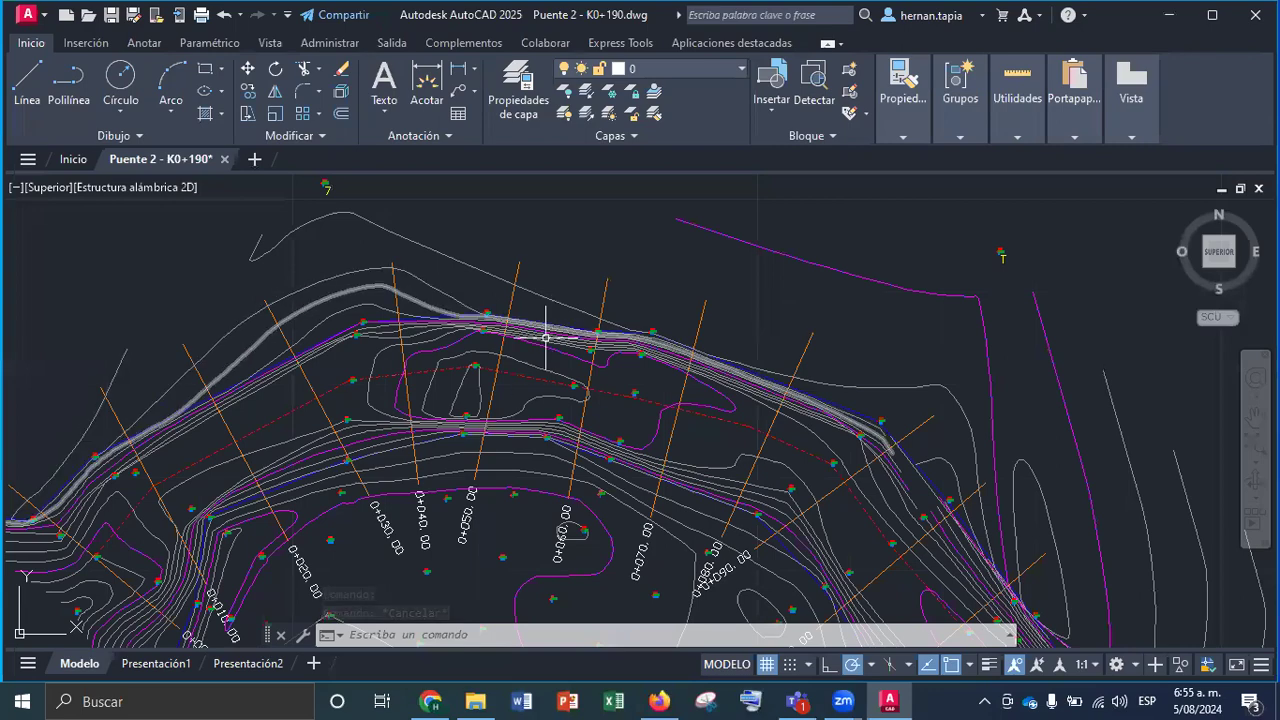
# Step: Check the elevation of an outer contour polyline near station 0+080 in its properties
pyautogui.moveTo(694, 338); pyautogui.dragTo(615, 267)
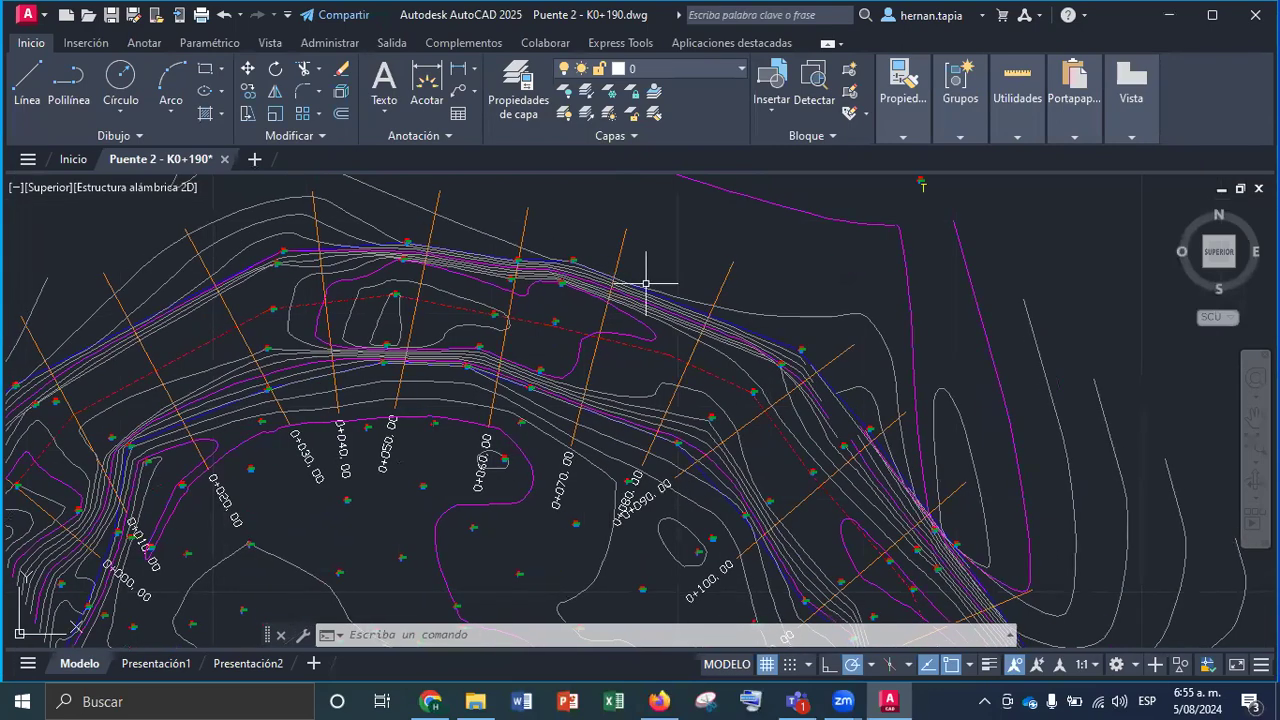
pyautogui.click(752, 316)
pyautogui.rightClick(753, 318)
pyautogui.click(836, 652)
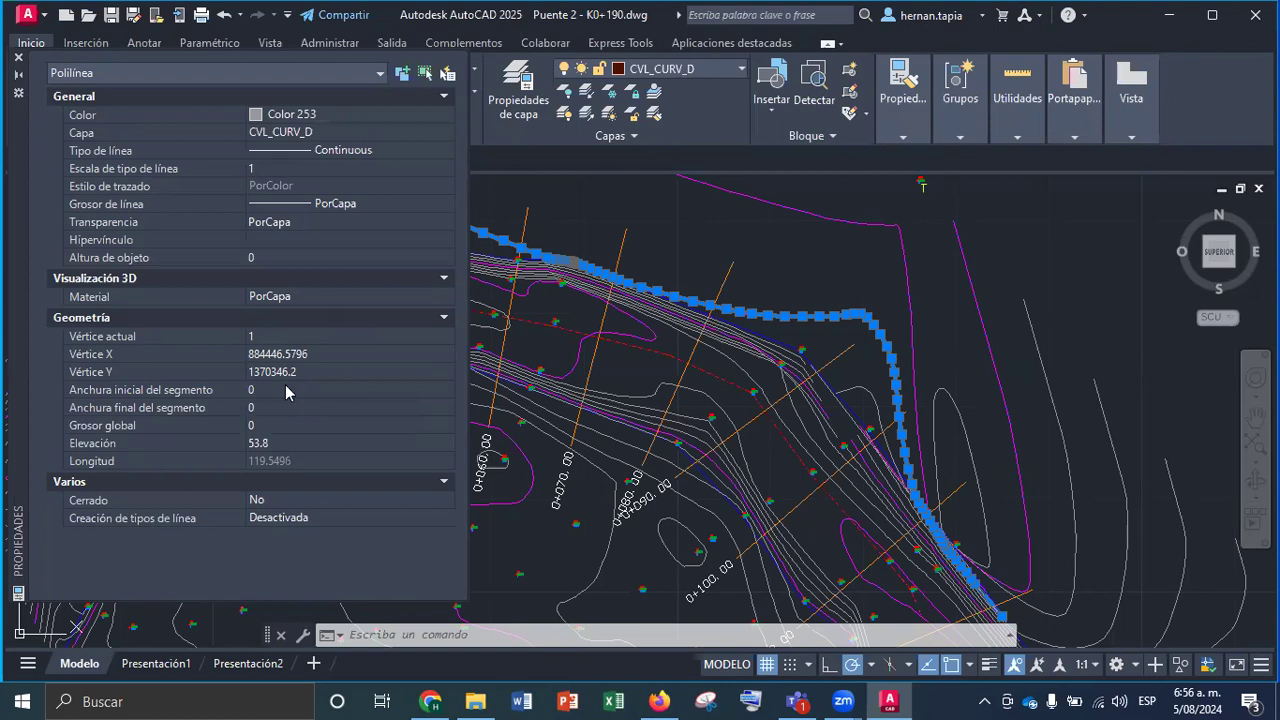
pyautogui.press('Escape')
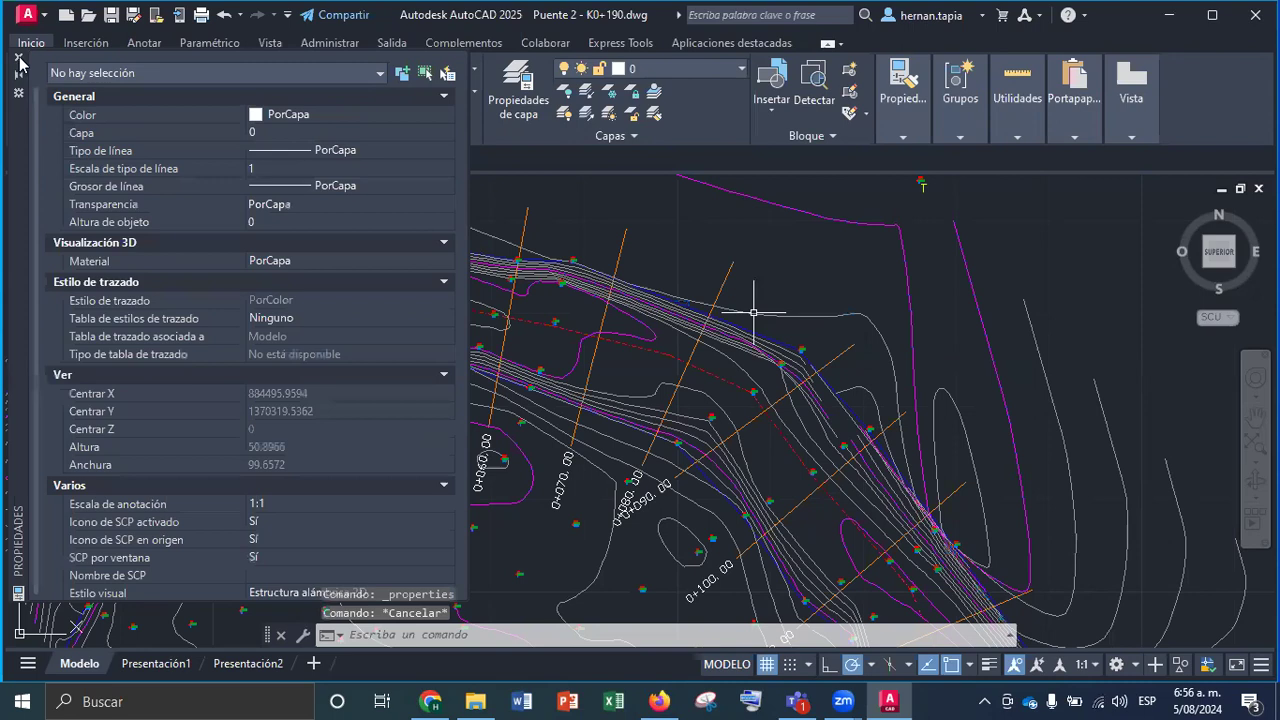
pyautogui.click(18, 57)
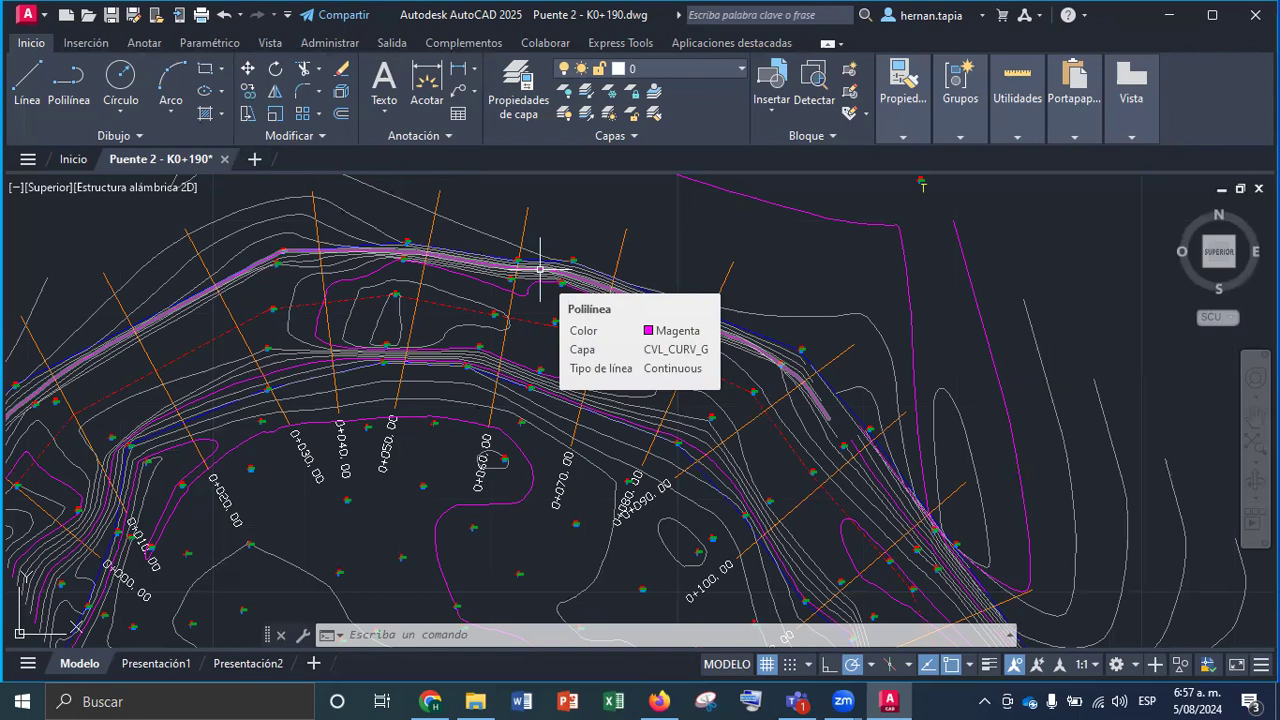
# Step: Save the drawing in AutoCAD 2013/LT2013 (*.dwg) format under the same name, replacing the existing file
pyautogui.click(32, 15)
pyautogui.click(118, 252)
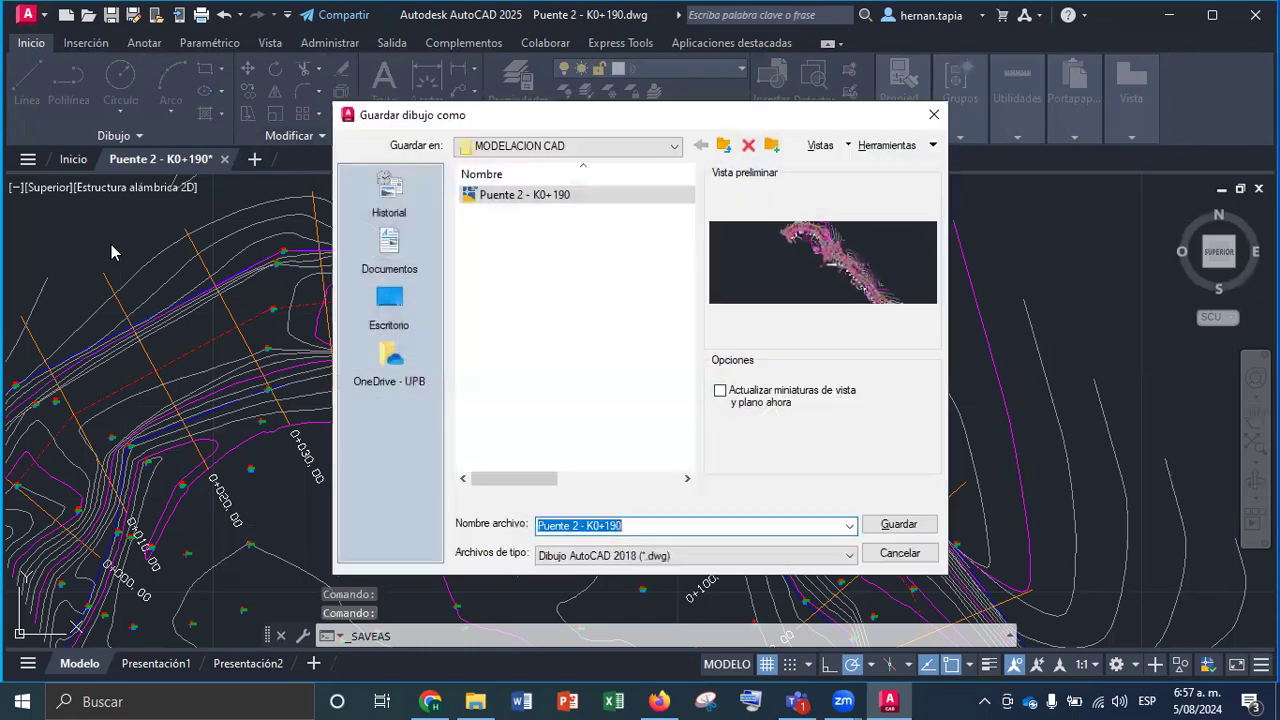
pyautogui.click(648, 556)
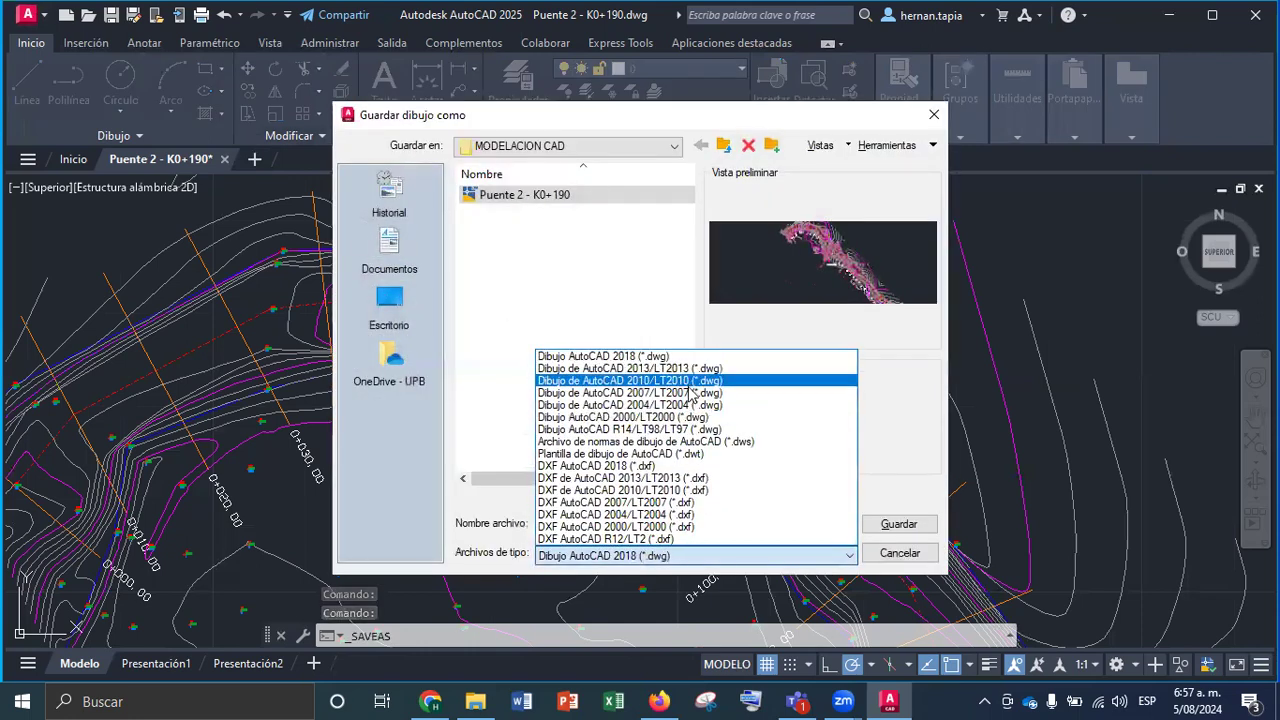
pyautogui.click(686, 369)
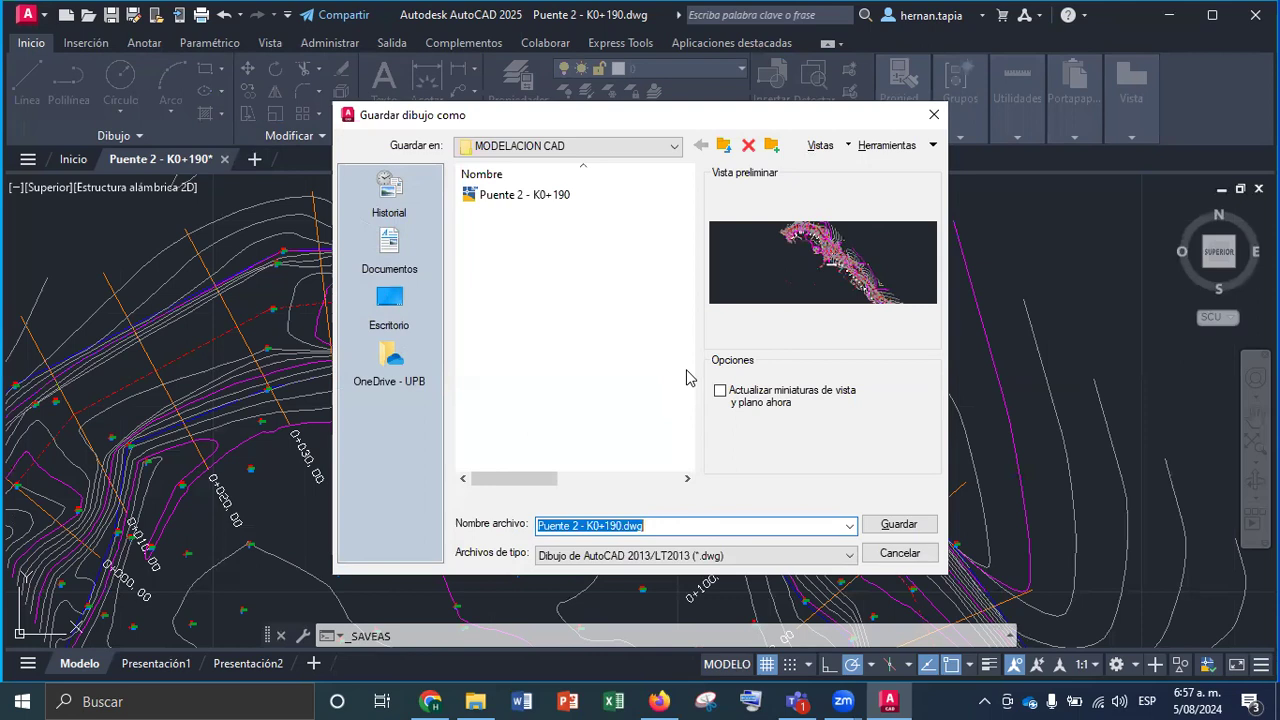
pyautogui.click(900, 524)
pyautogui.click(616, 398)
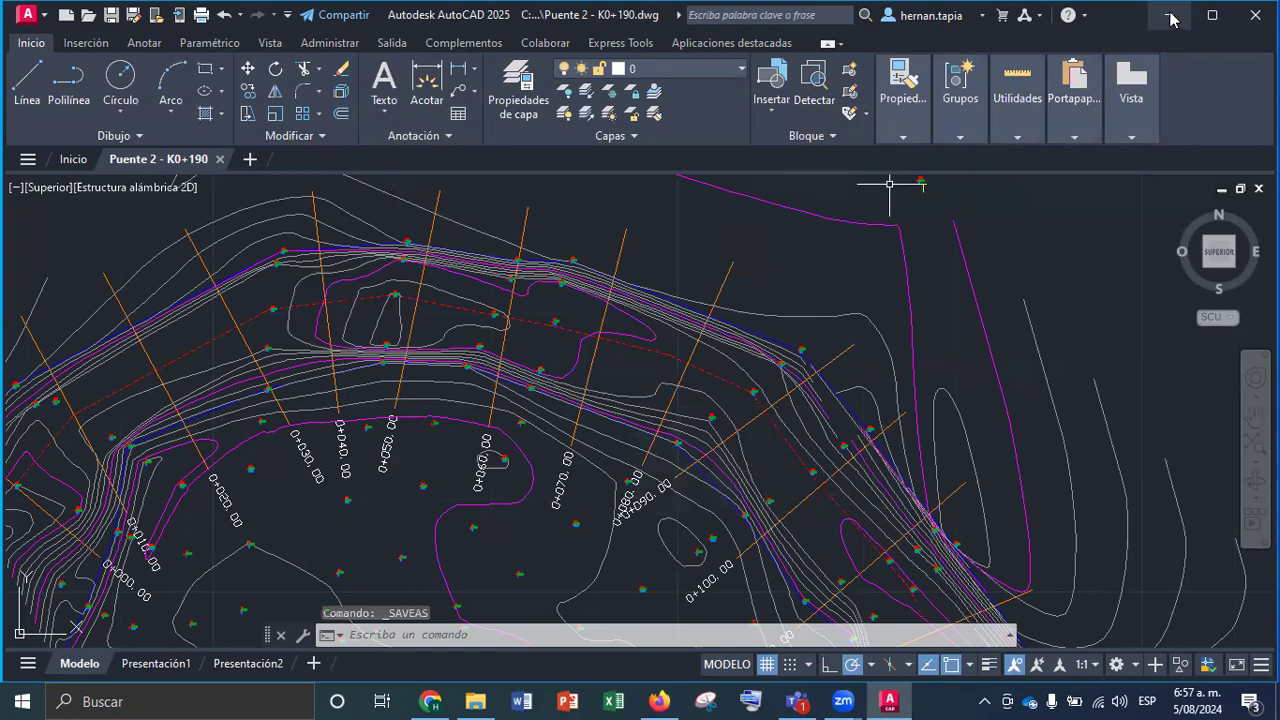
# Step: Review the whole stream survey in the model and in the Presentación1 layout, including the contours near station 0+100
pyautogui.scroll(-6, 737, 371)
pyautogui.scroll(2, 673, 385)
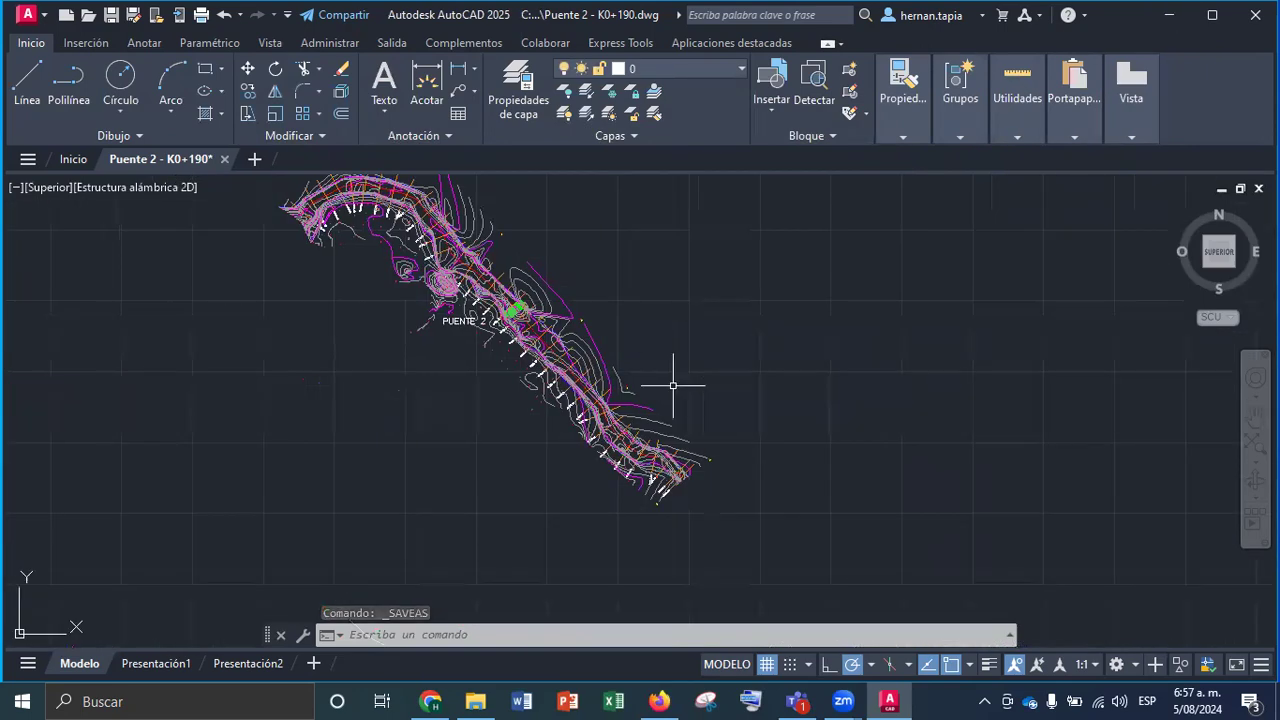
pyautogui.scroll(-2, 673, 385)
pyautogui.click(159, 663)
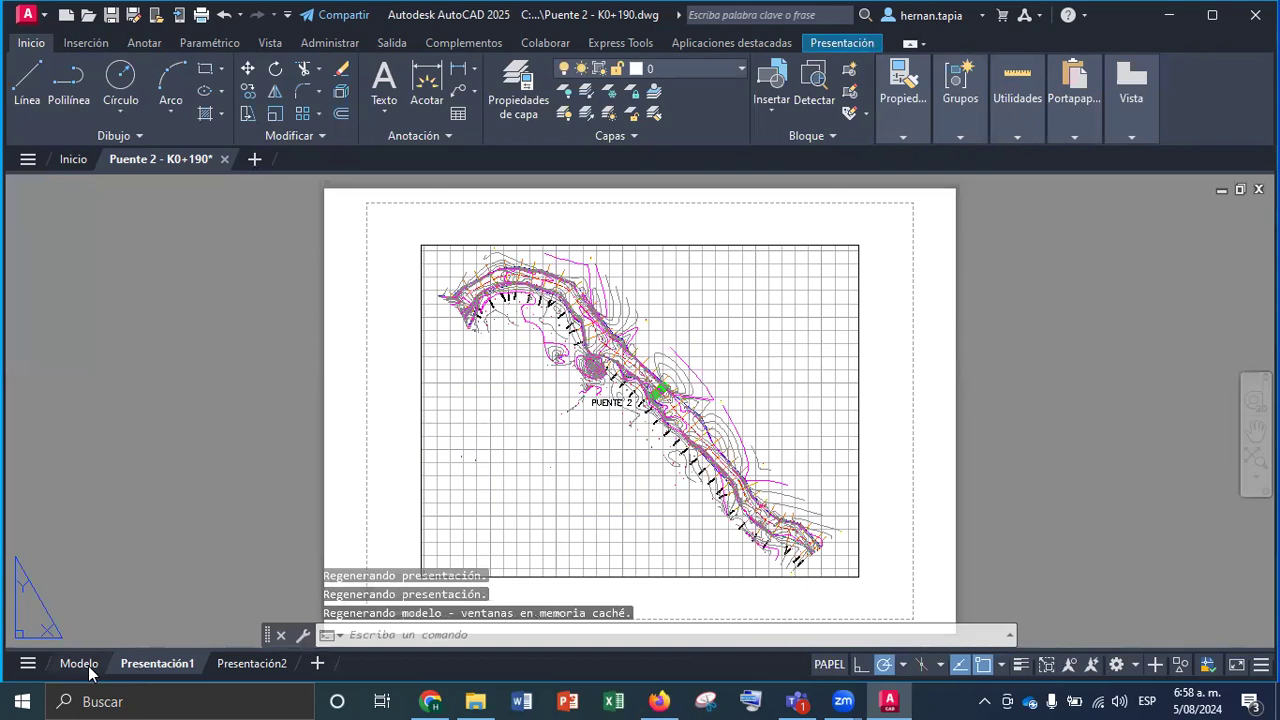
pyautogui.click(88, 664)
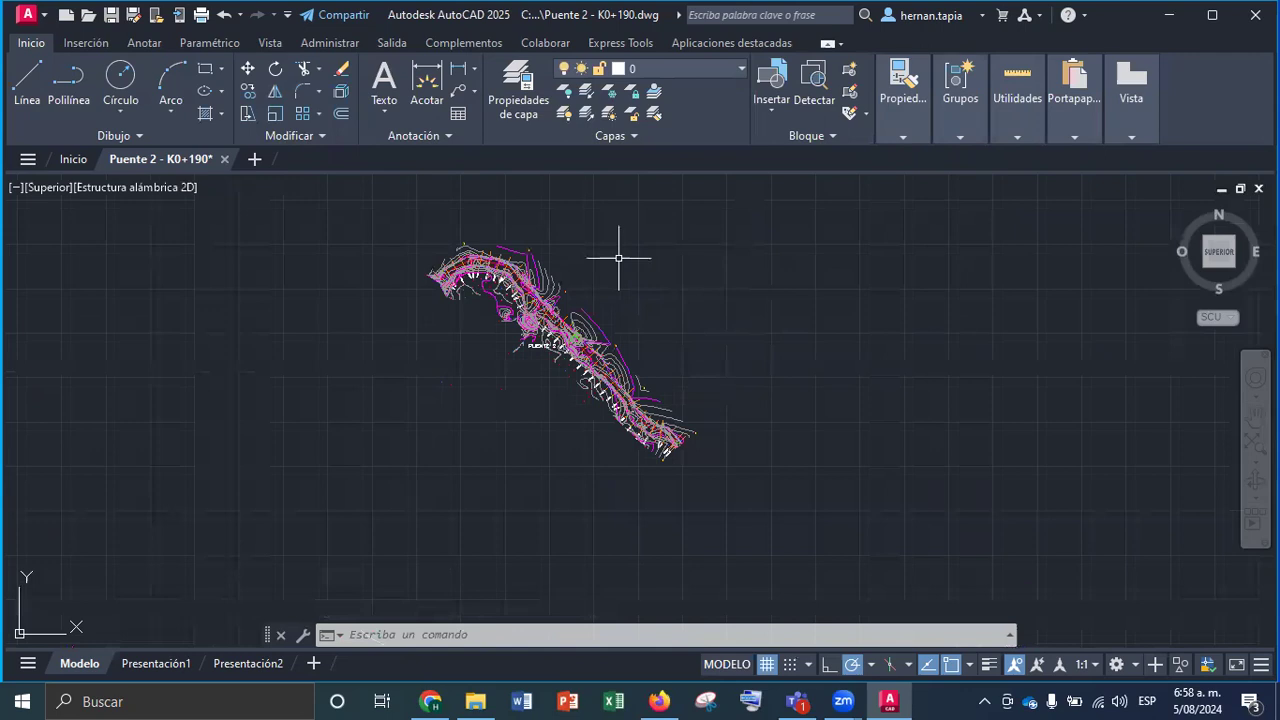
pyautogui.scroll(4, 619, 258)
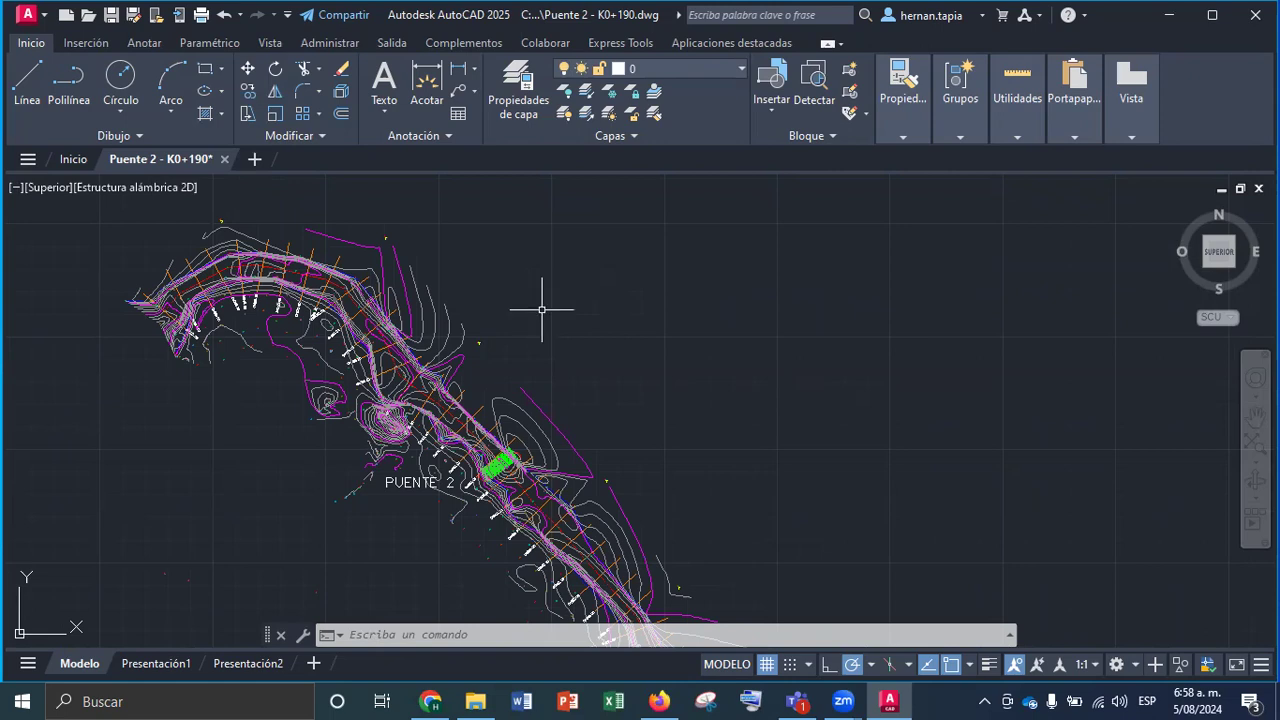
pyautogui.scroll(5, 500, 367)
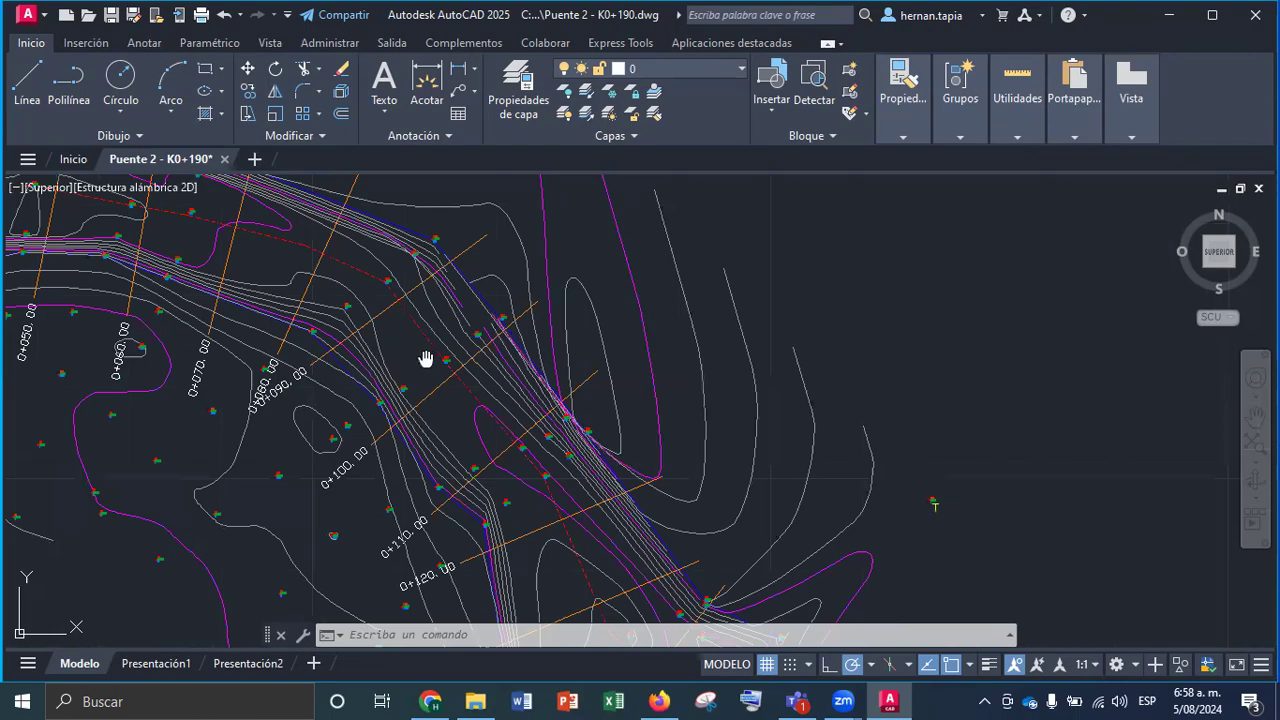
pyautogui.scroll(1, 760, 230)
# Step: Minimise the drawing, close the MODELACION CAD folder window and start ArcMap 10.8
pyautogui.click(1168, 15)
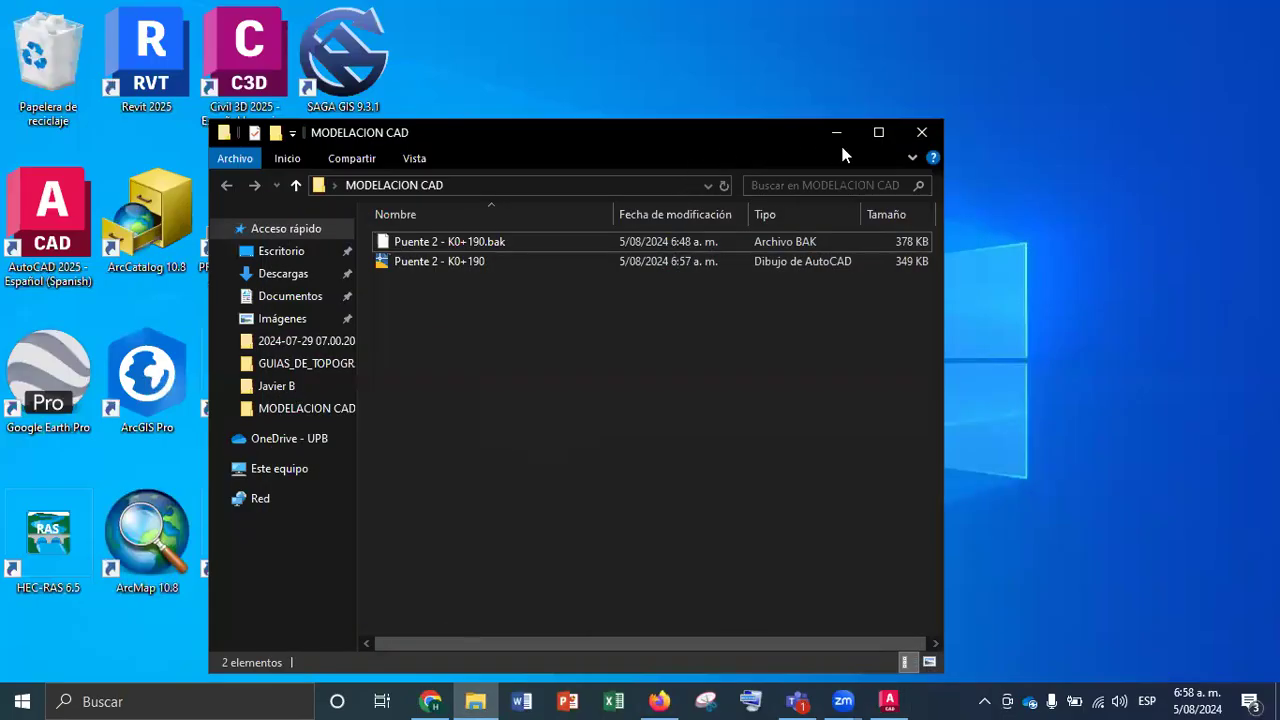
pyautogui.click(922, 131)
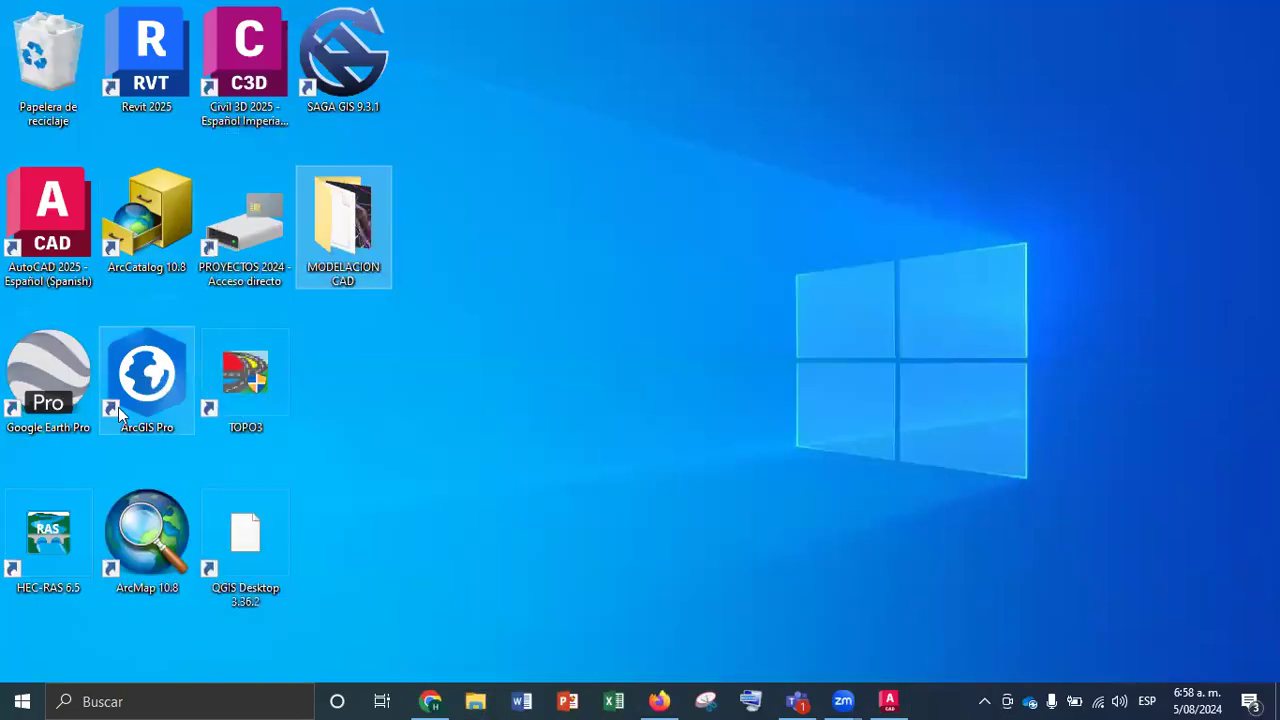
pyautogui.click(149, 530)
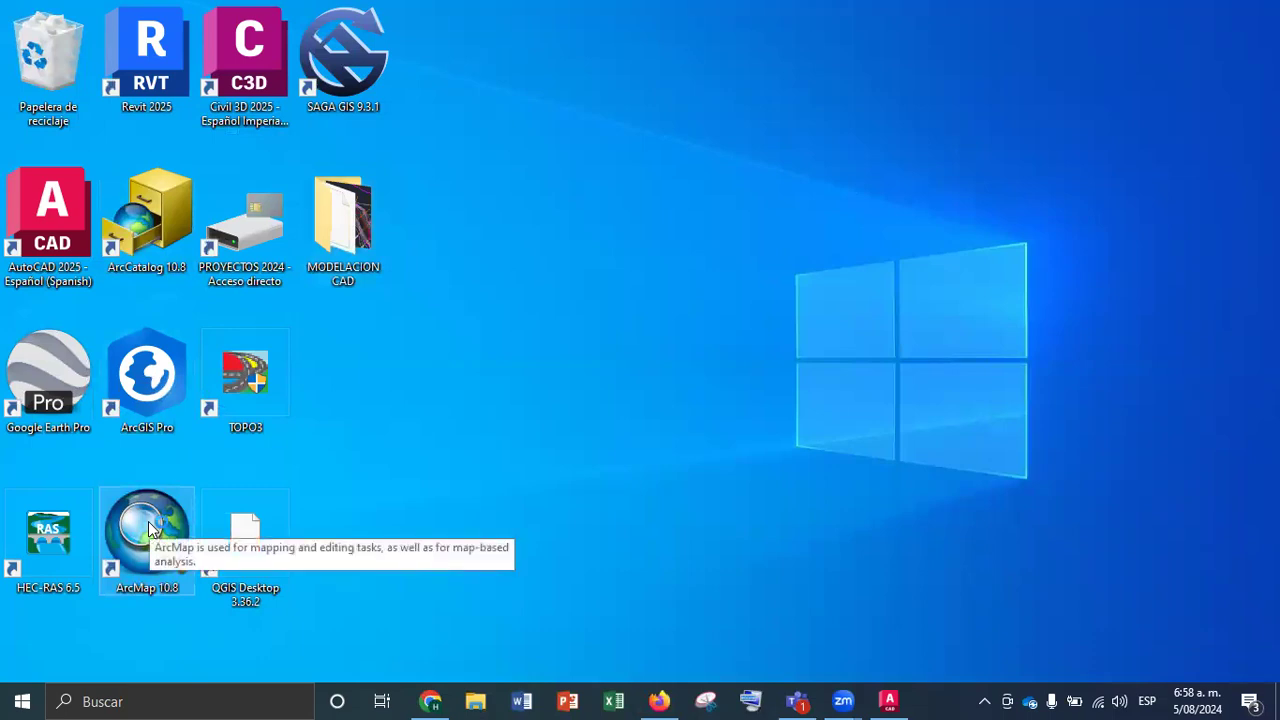
pyautogui.doubleClick(148, 527)
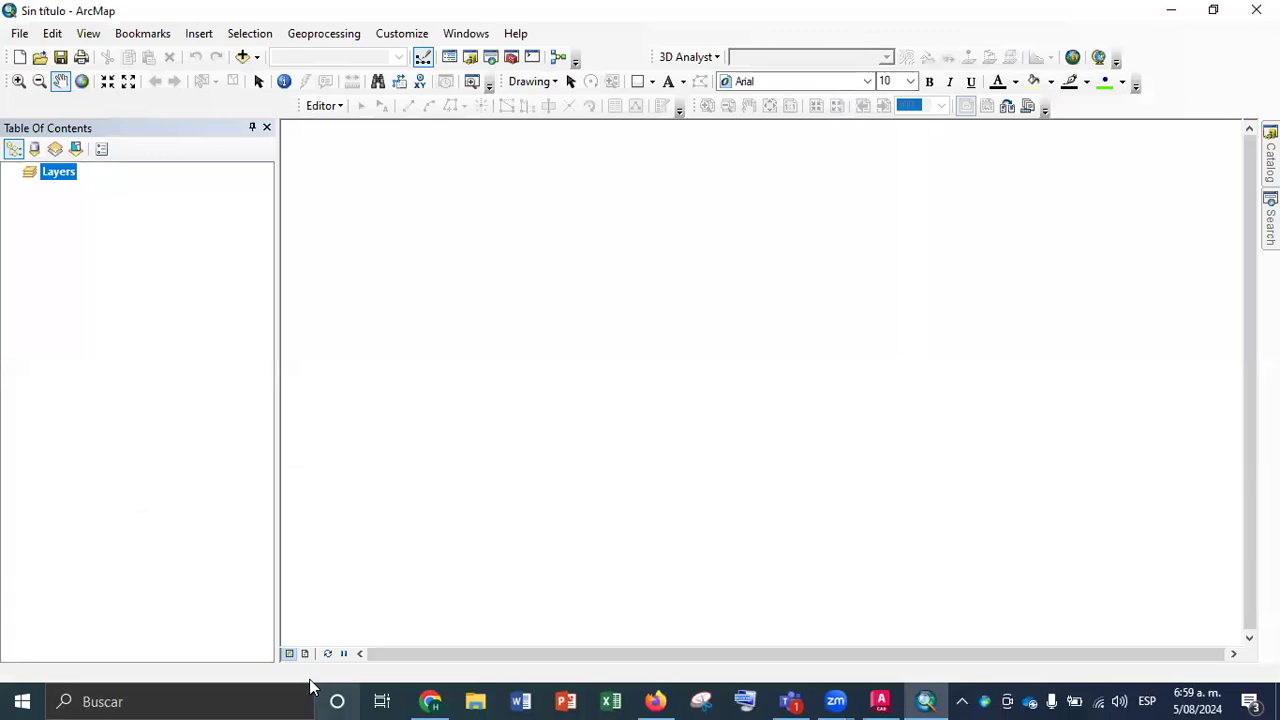
# Step: Connect to the MODELACION CAD folder on the desktop and add Puente 2 - K0+190.dwg to the map
pyautogui.click(242, 57)
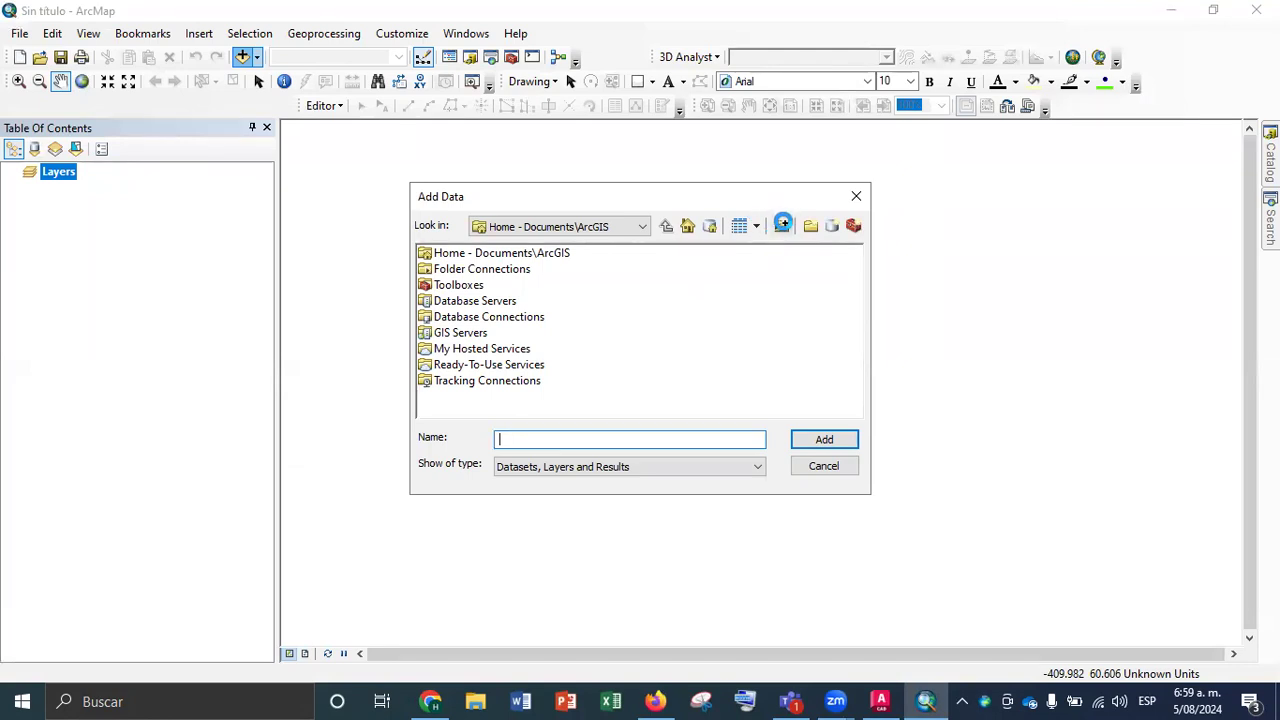
pyautogui.click(783, 222)
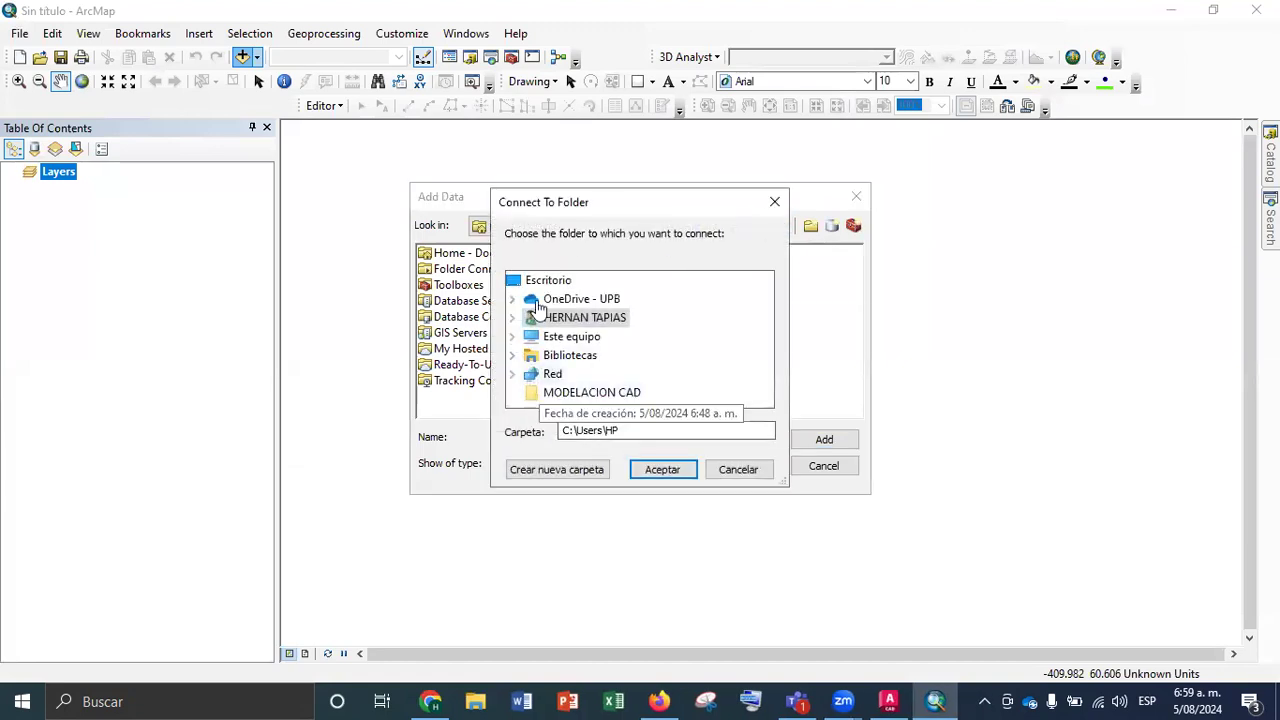
pyautogui.click(548, 280)
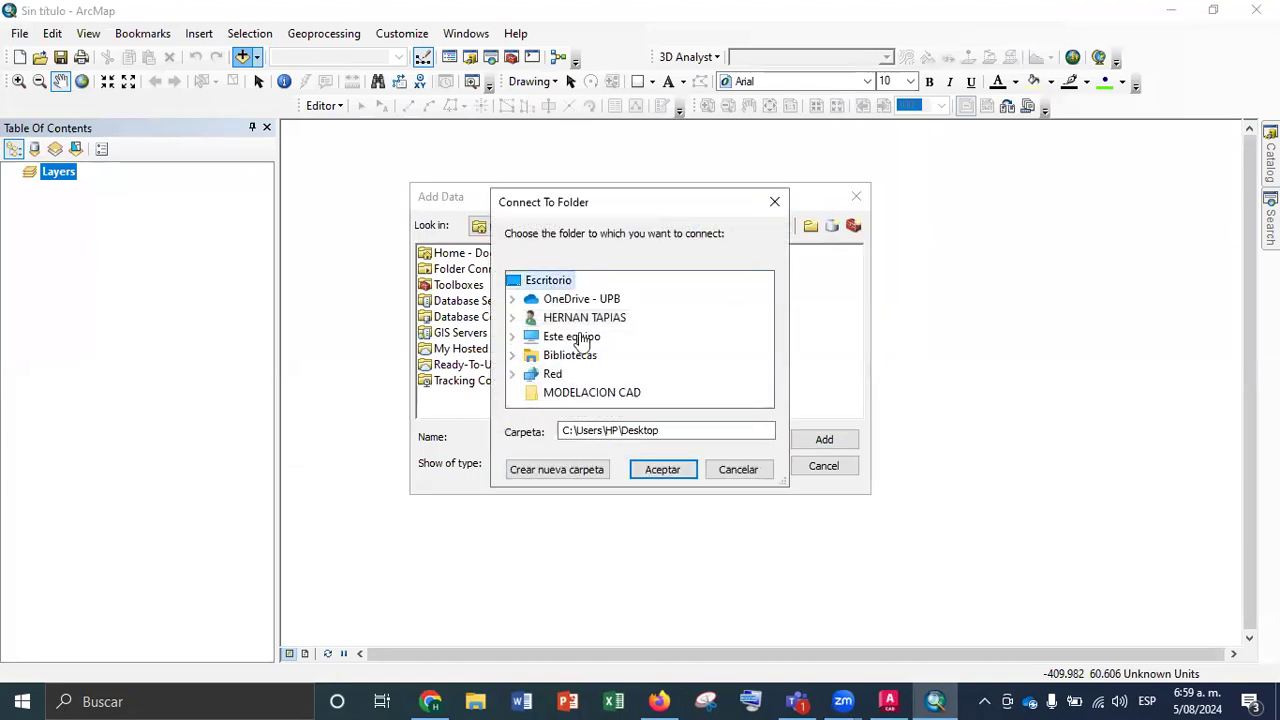
pyautogui.click(563, 396)
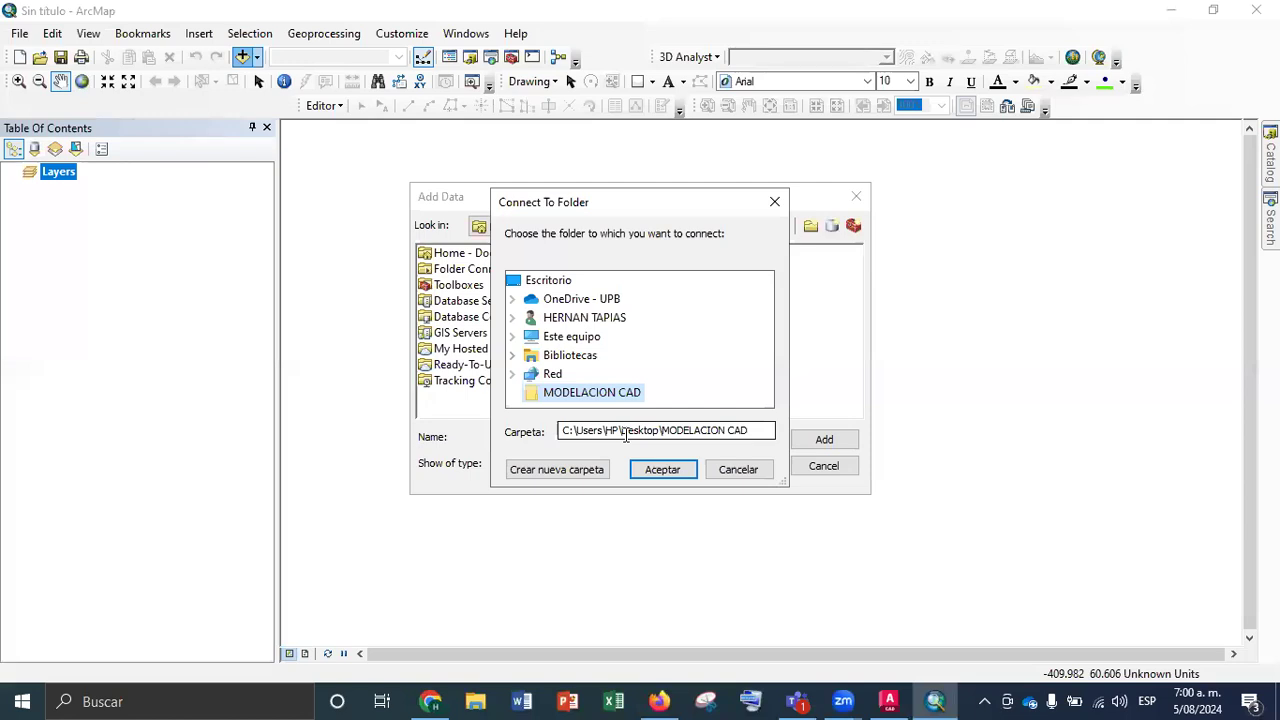
pyautogui.click(662, 469)
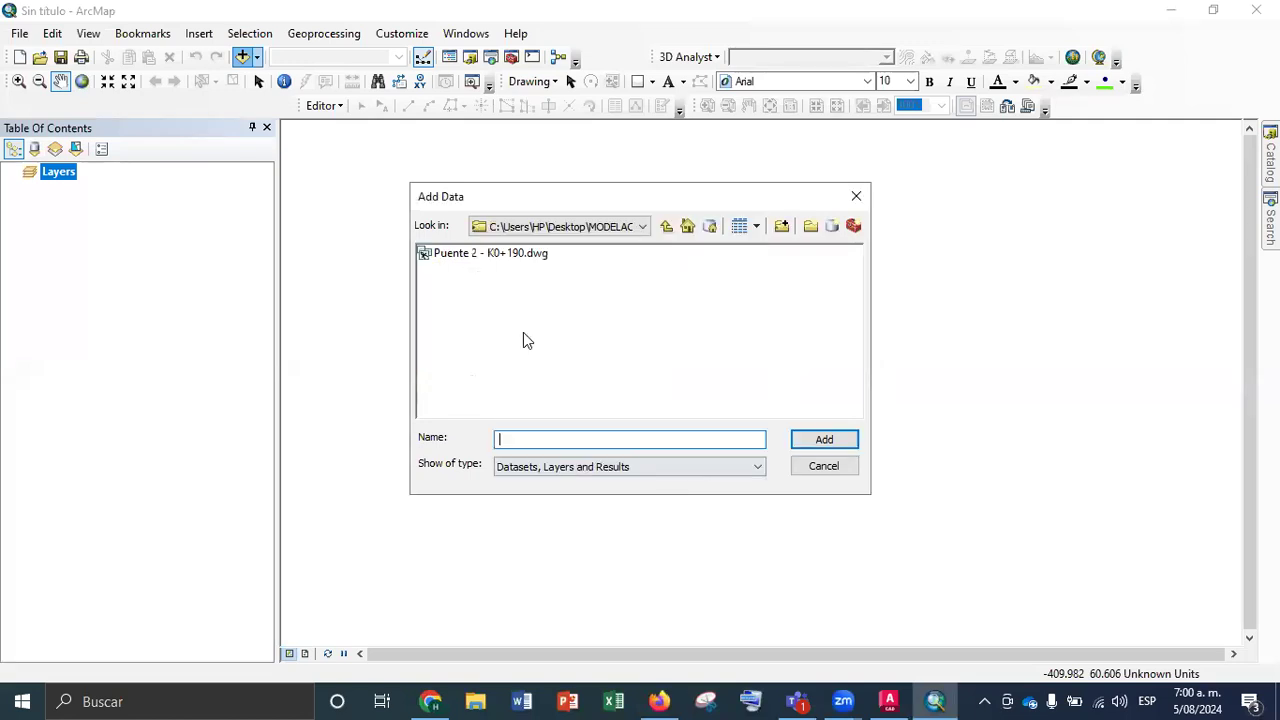
pyautogui.click(449, 253)
pyautogui.click(820, 438)
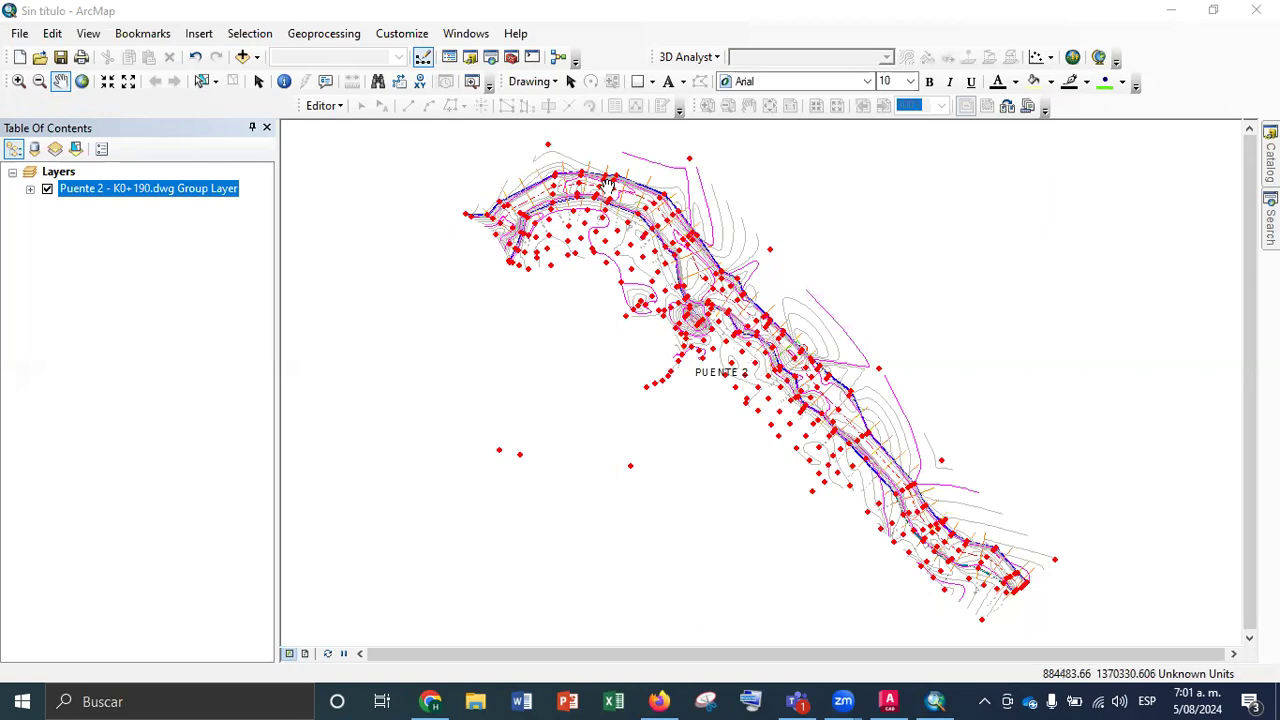
# Step: Identify the attributes of the stream border, the dashed stream axis and several contour polylines in the drawing
pyautogui.scroll(-3, 613, 192)
pyautogui.scroll(8, 613, 192)
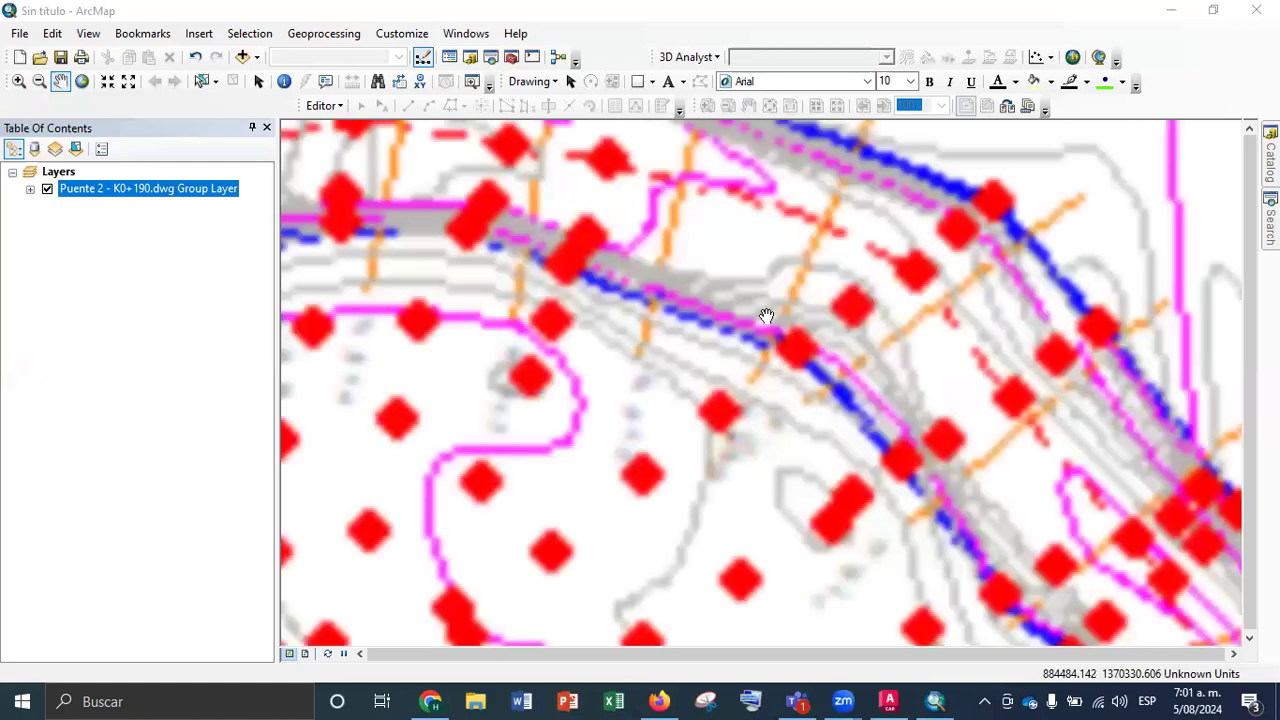
pyautogui.moveTo(743, 246); pyautogui.dragTo(743, 420)
pyautogui.moveTo(557, 272); pyautogui.dragTo(567, 284)
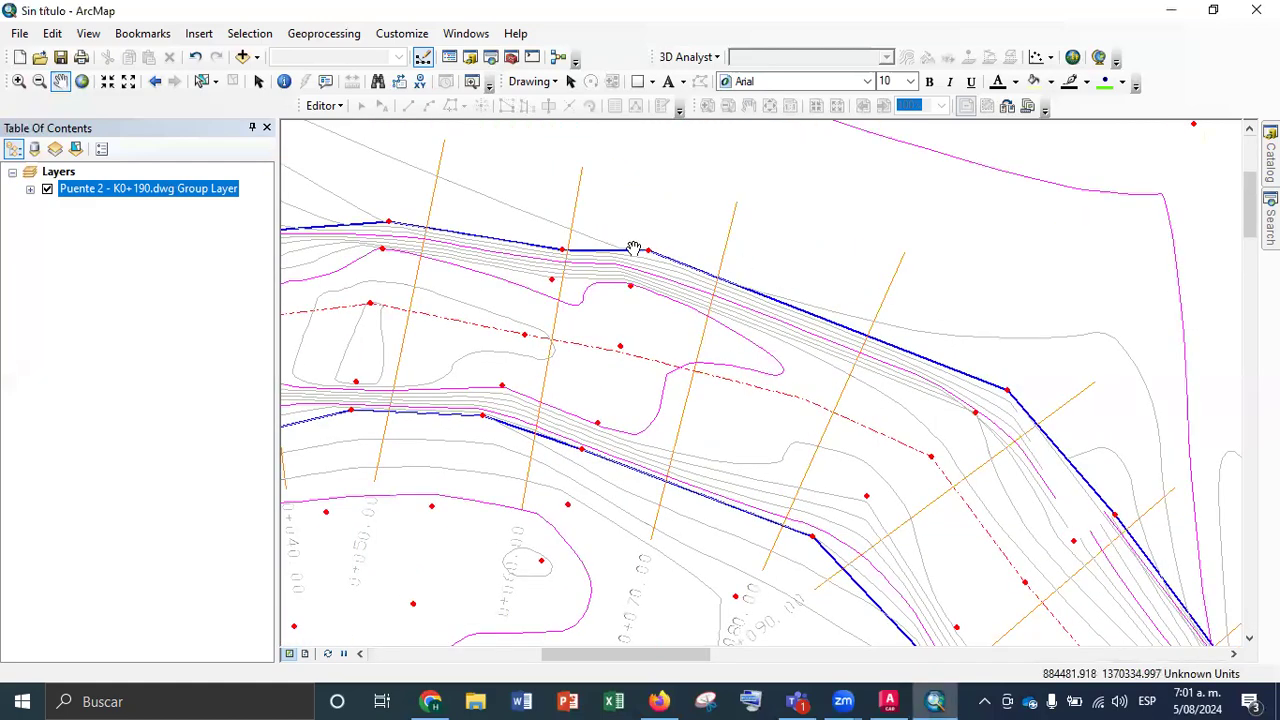
pyautogui.click(284, 81)
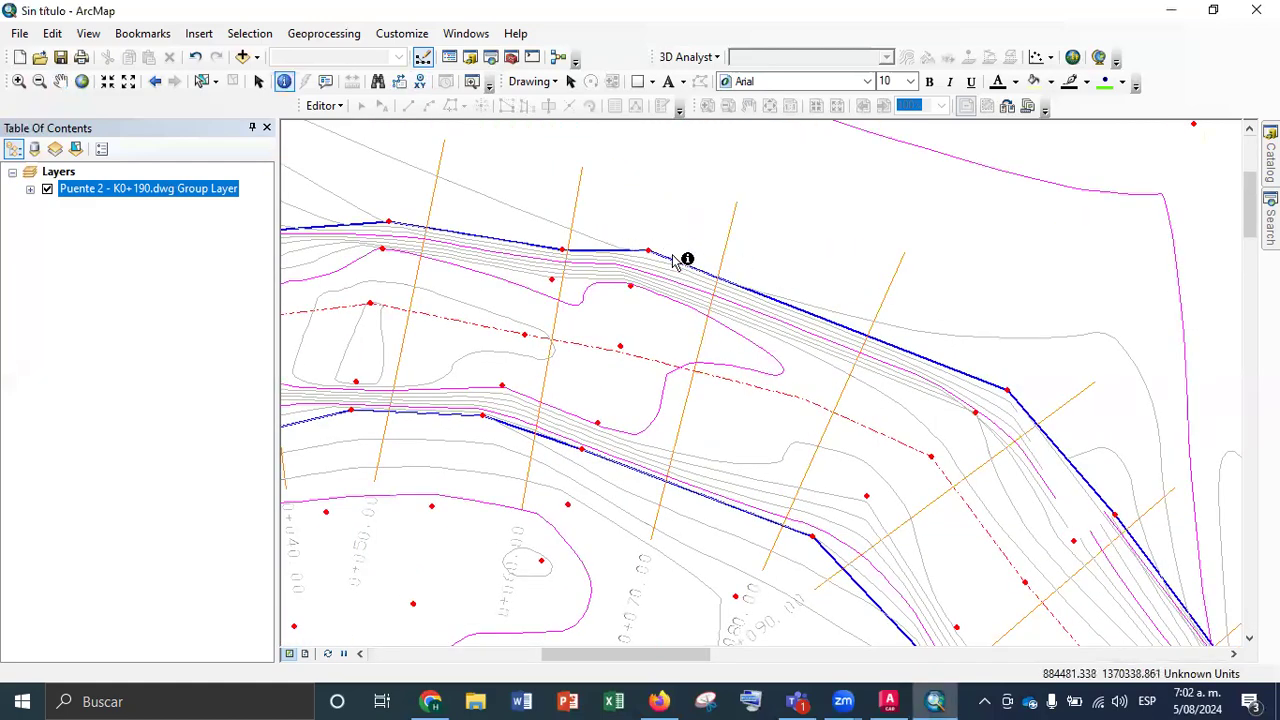
pyautogui.click(995, 388)
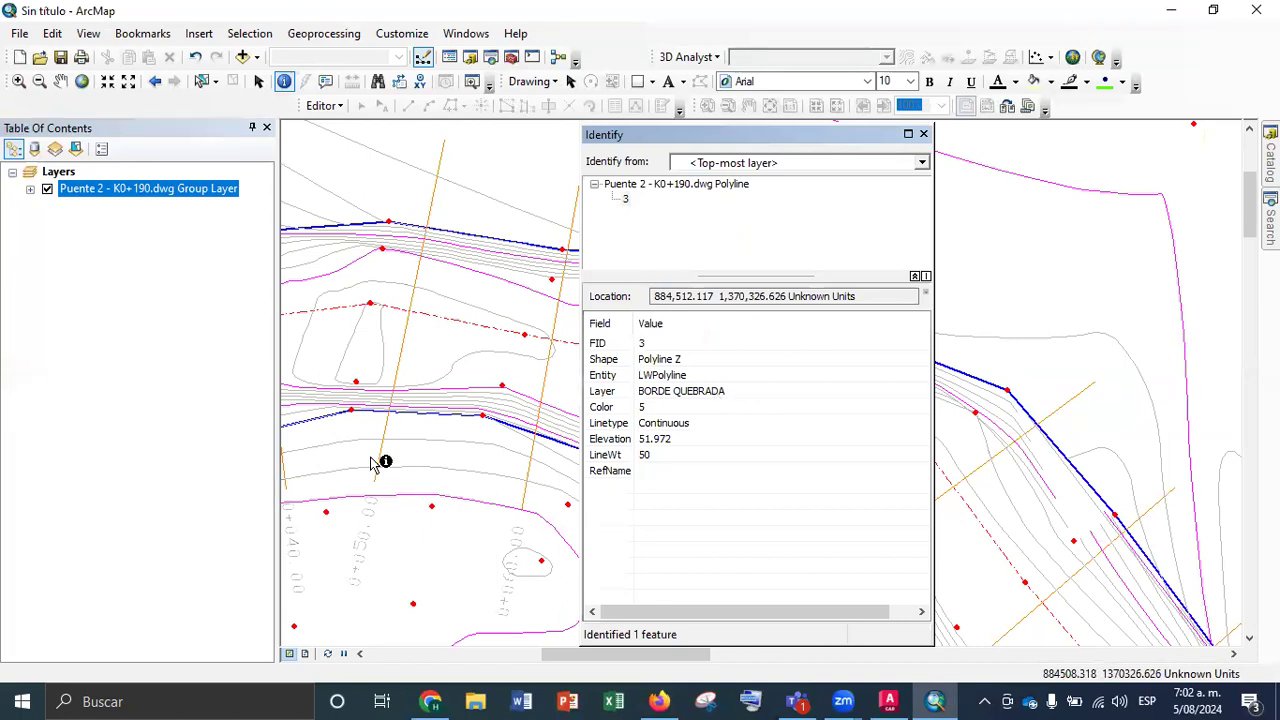
pyautogui.click(430, 316)
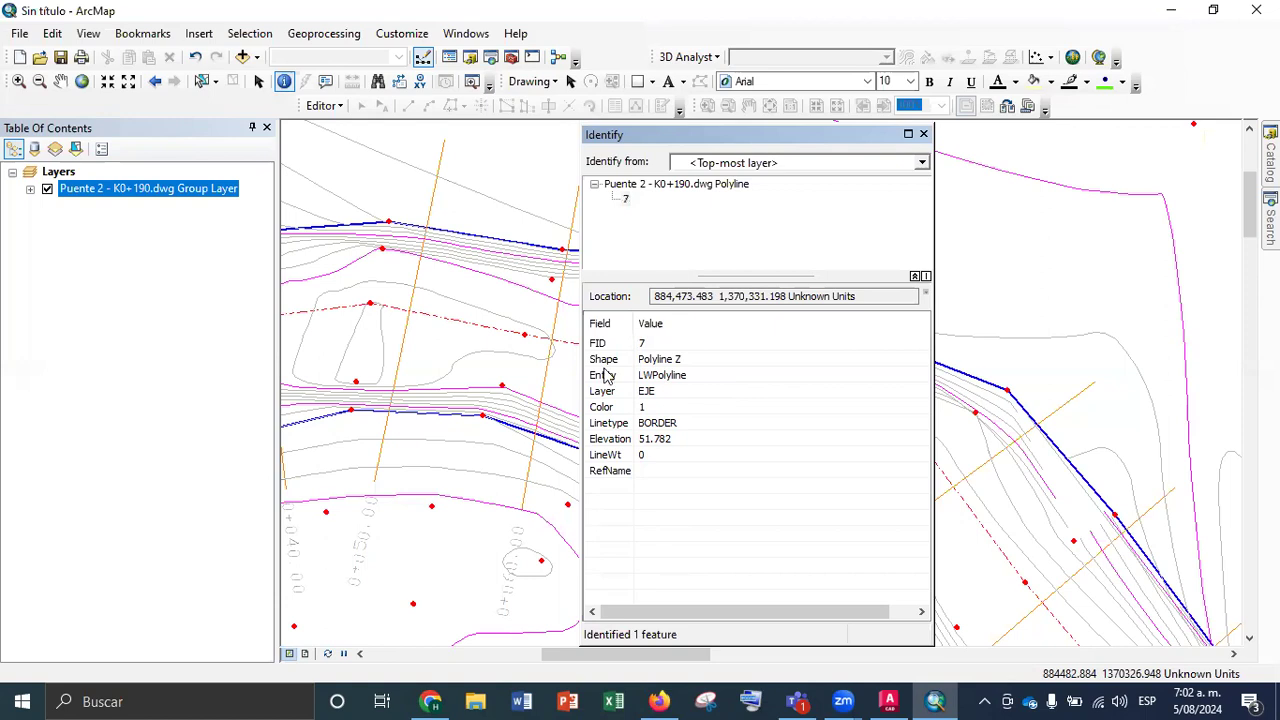
pyautogui.click(472, 354)
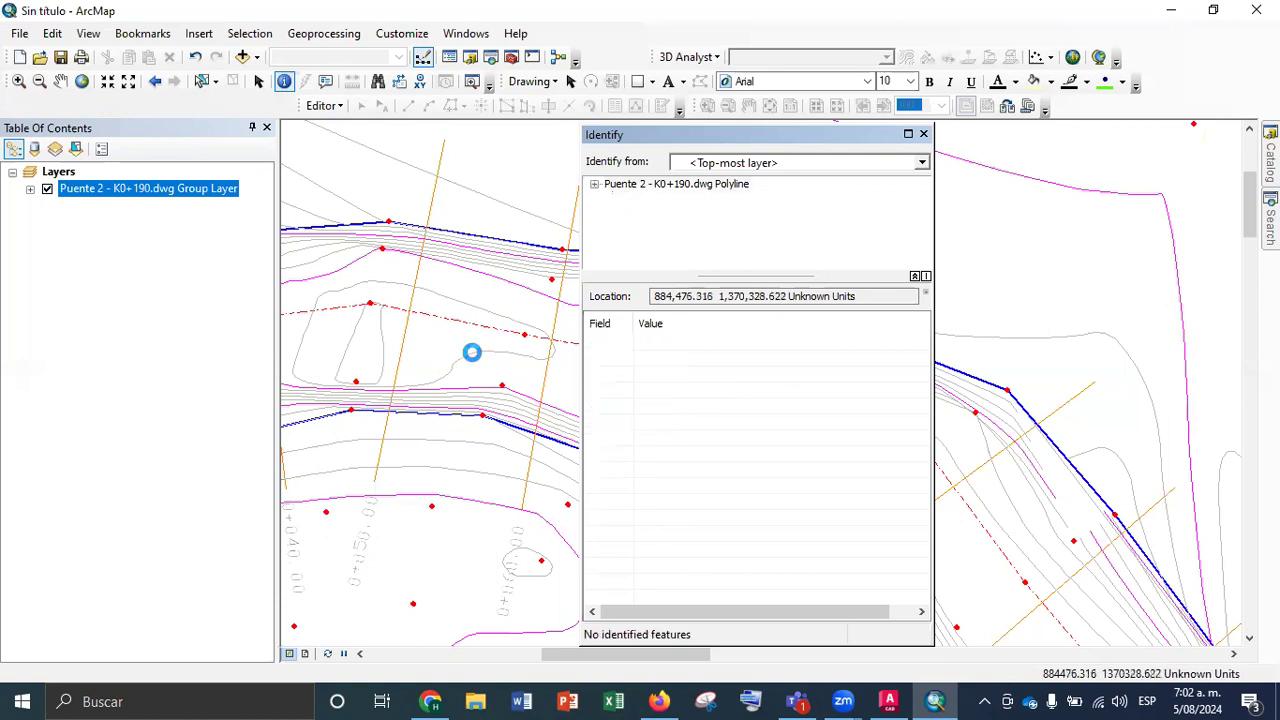
pyautogui.click(511, 281)
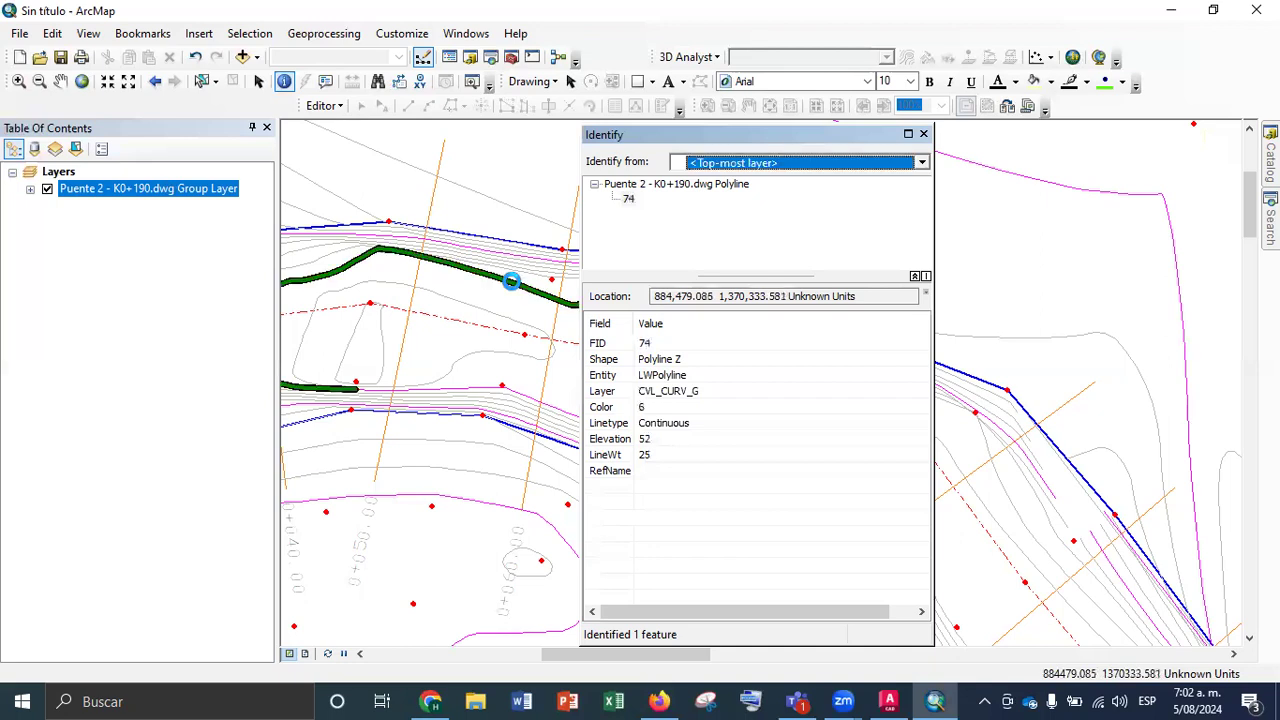
pyautogui.click(491, 352)
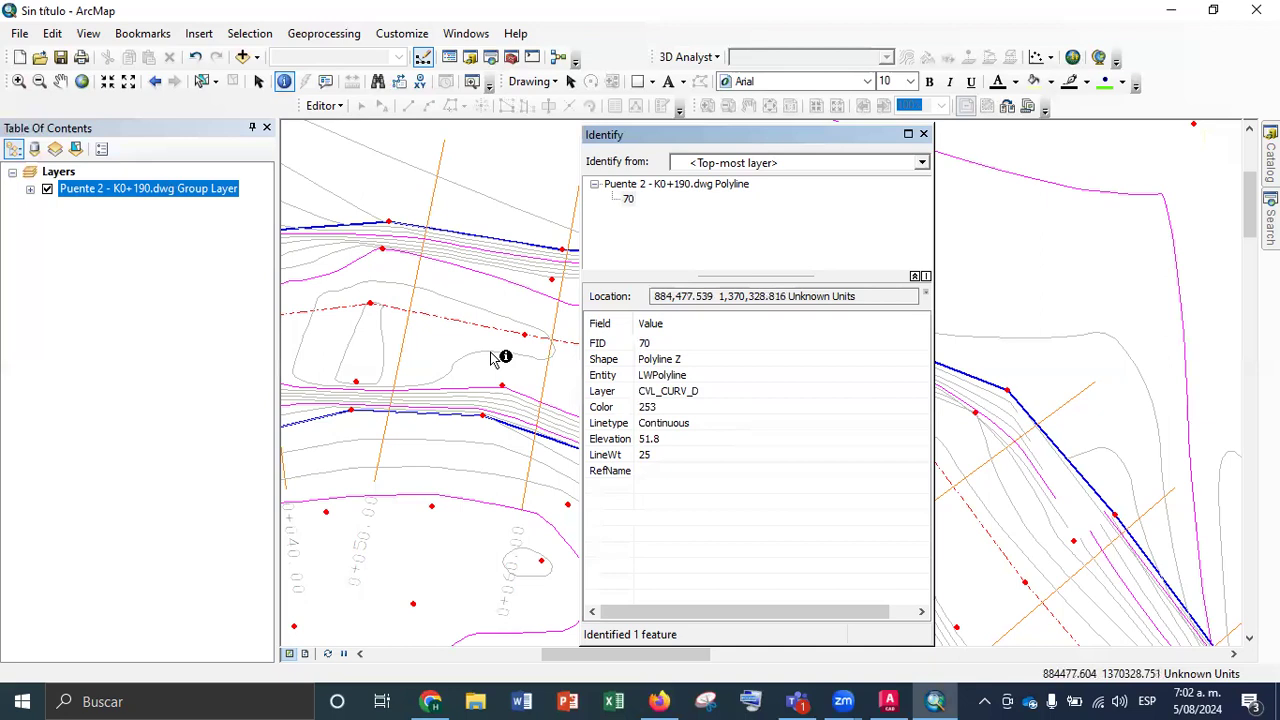
pyautogui.click(923, 133)
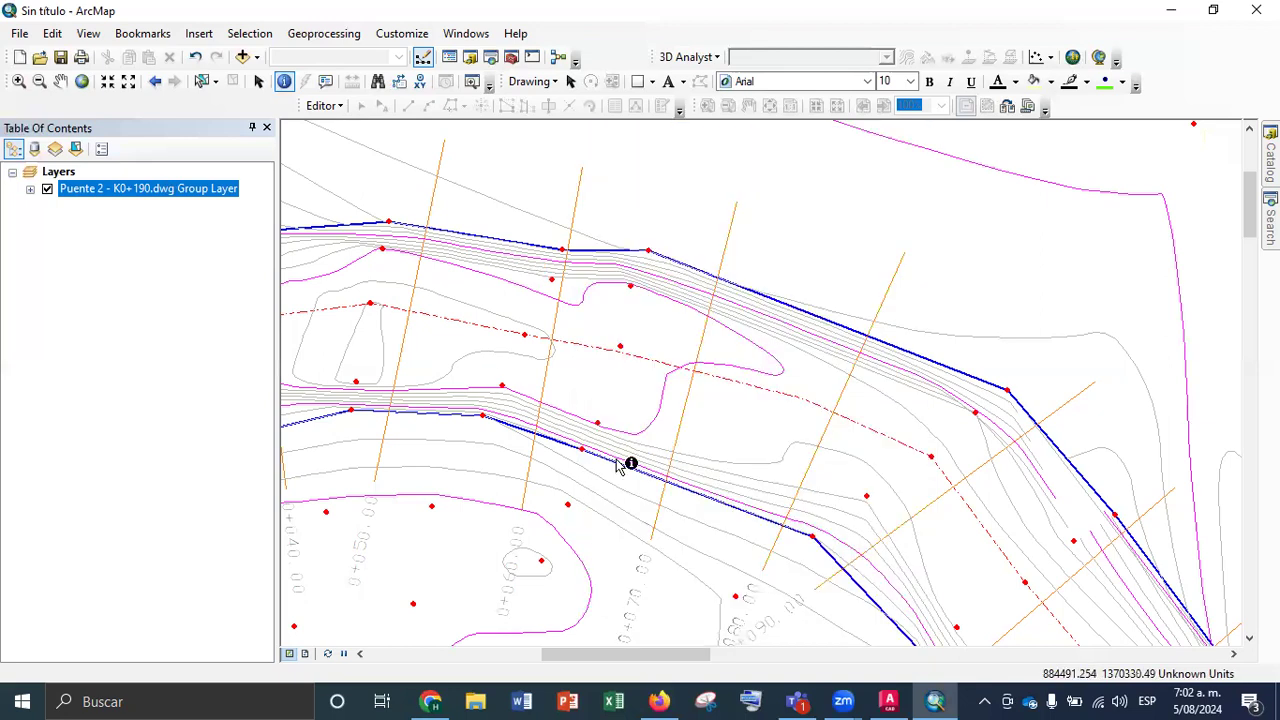
# Step: Start exporting all features of the drawing's Polyline layer, with the MODELACION CAD folder as the output location
pyautogui.click(30, 189)
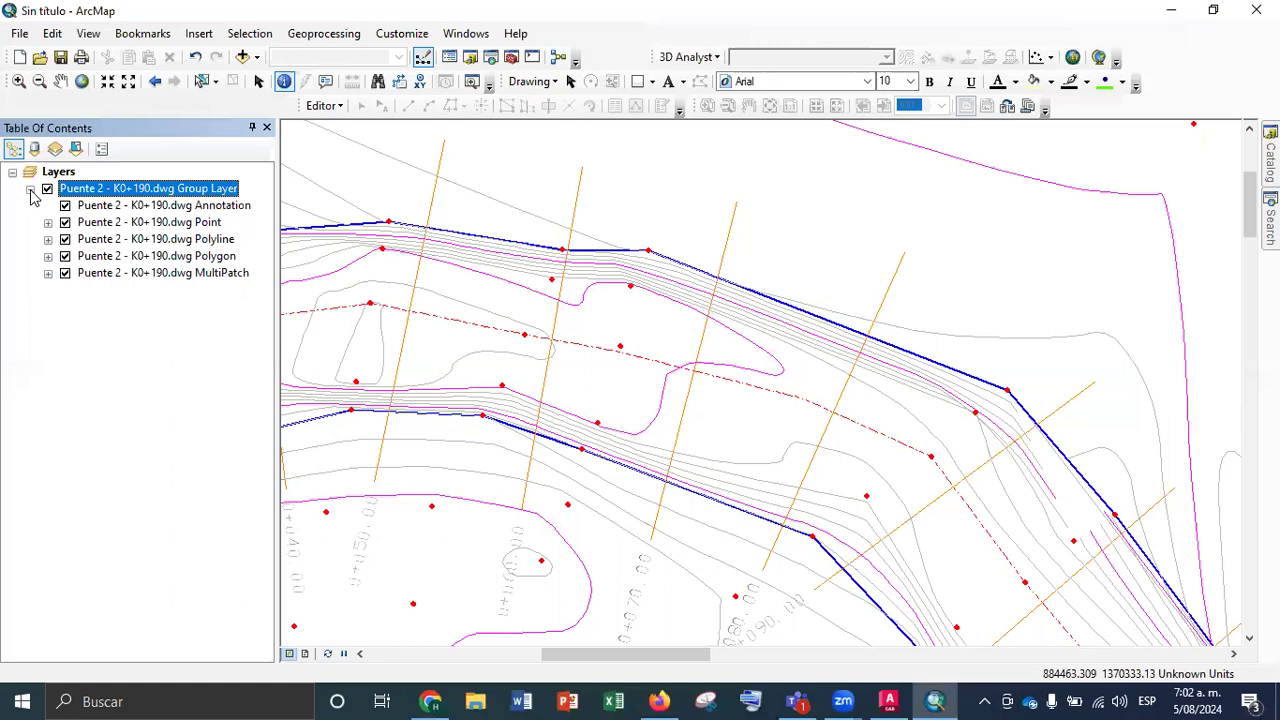
pyautogui.rightClick(146, 244)
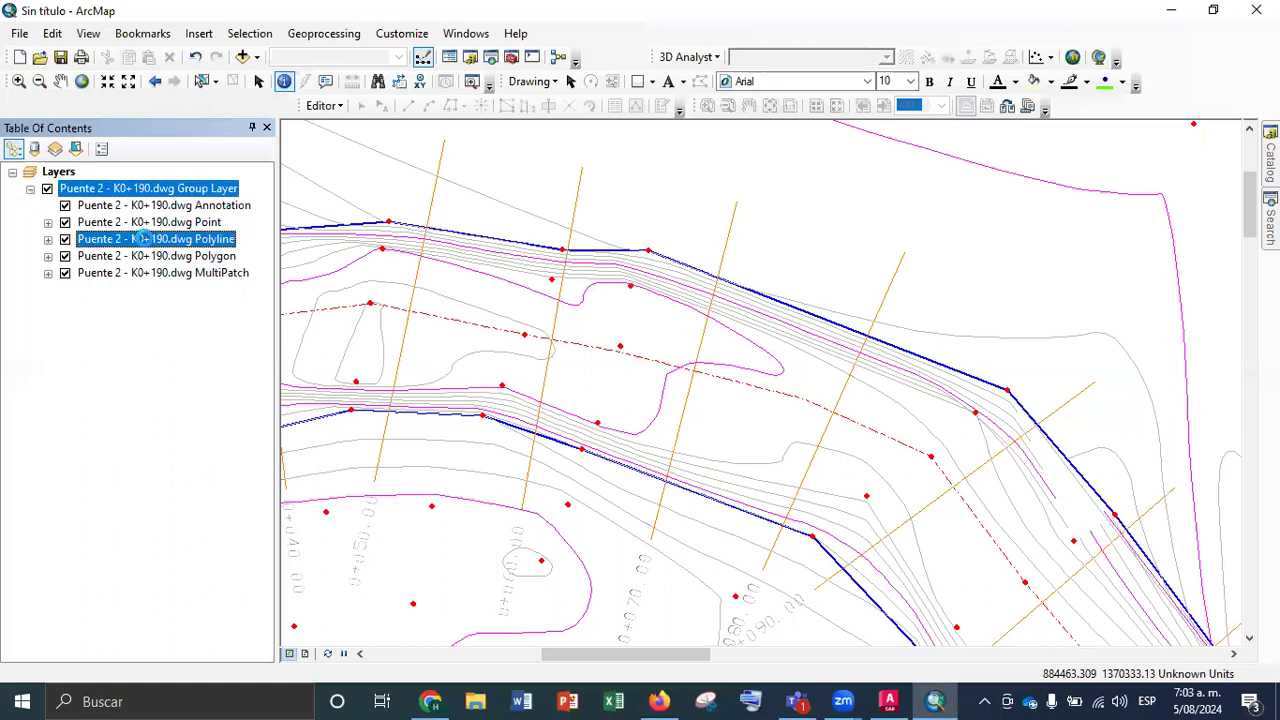
pyautogui.moveTo(316, 567)
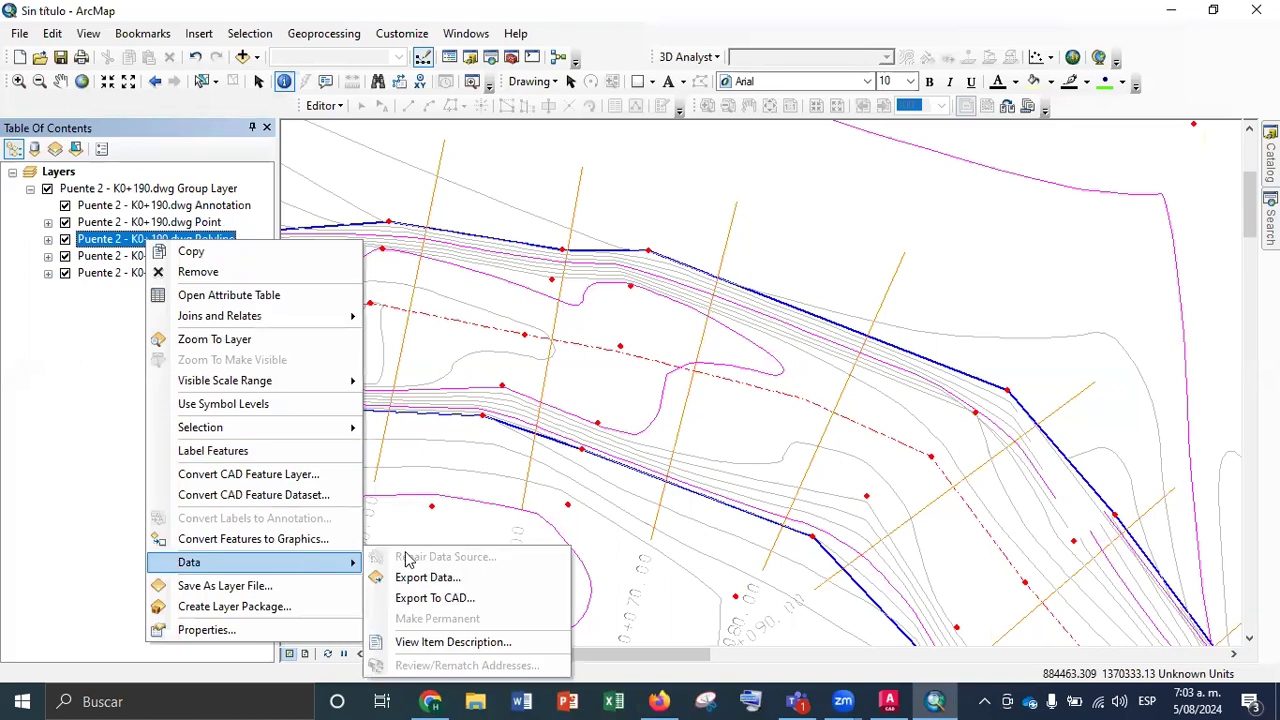
pyautogui.click(430, 578)
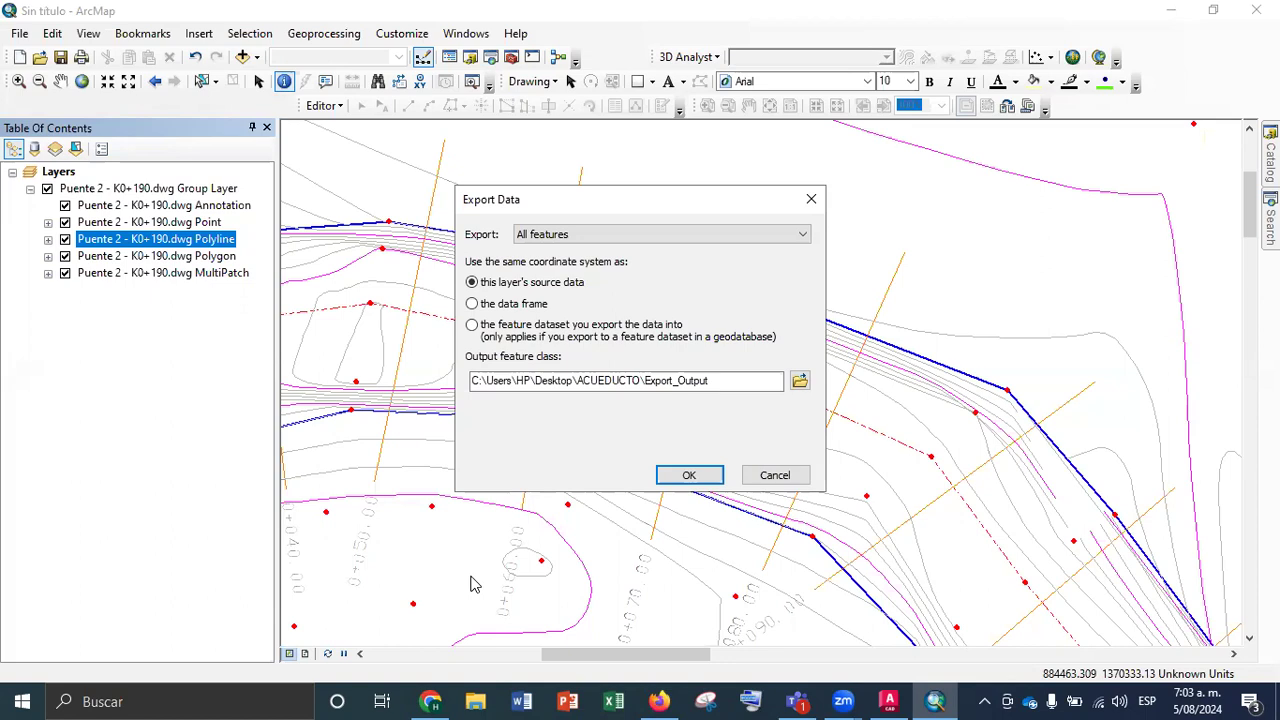
pyautogui.click(800, 382)
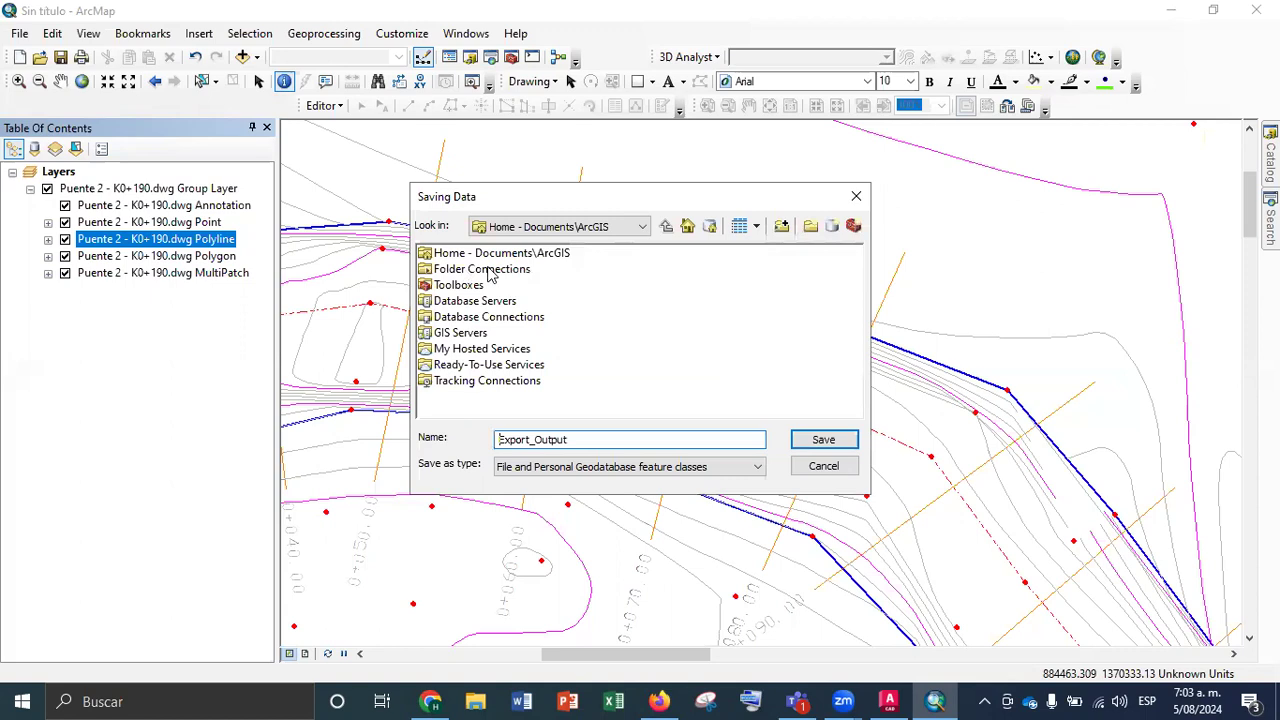
pyautogui.doubleClick(488, 269)
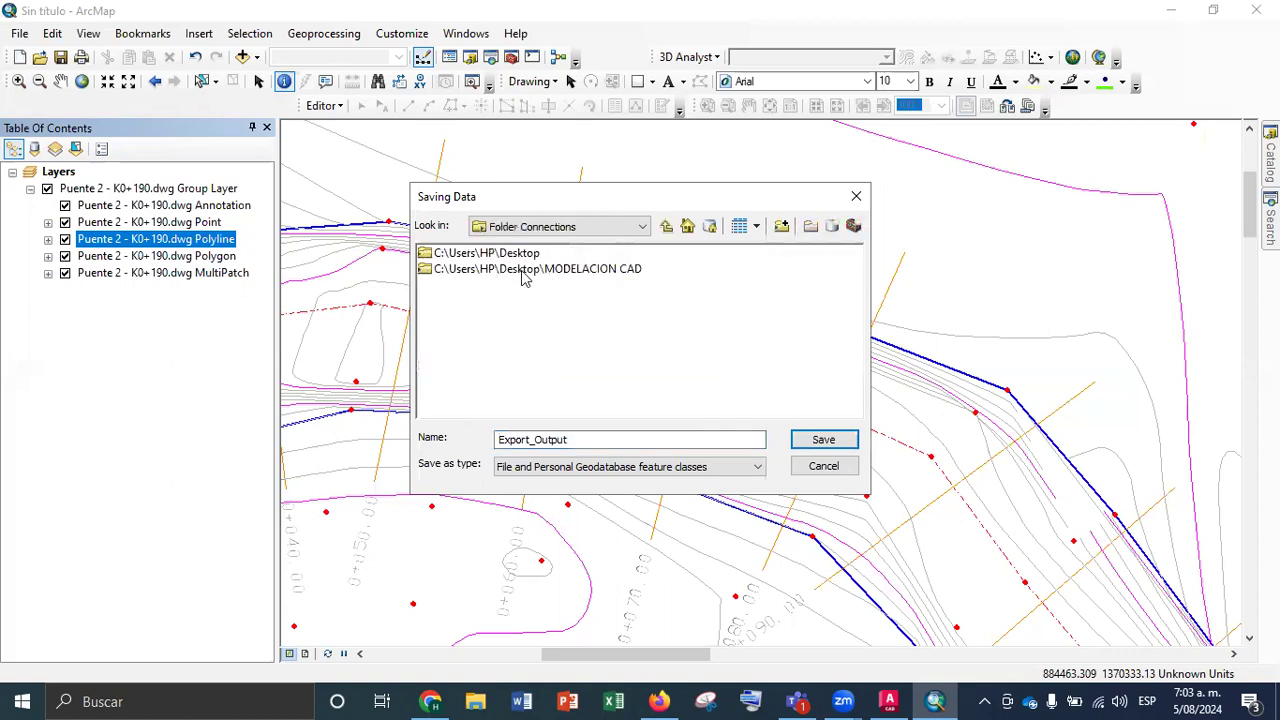
pyautogui.doubleClick(524, 272)
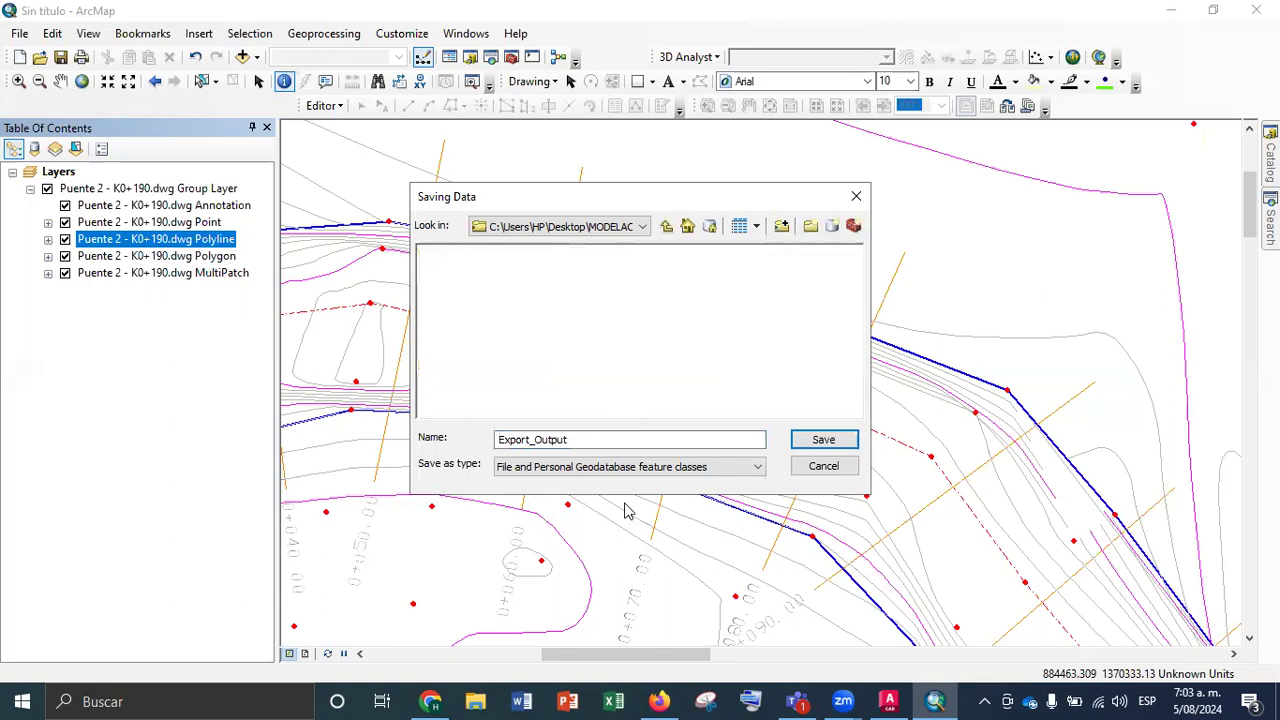
# Step: Export the polylines as a shapefile named Puente2-K0+10 and add it to the map as a layer
pyautogui.click(582, 467)
pyautogui.click(548, 500)
pyautogui.moveTo(588, 437); pyautogui.dragTo(451, 428)
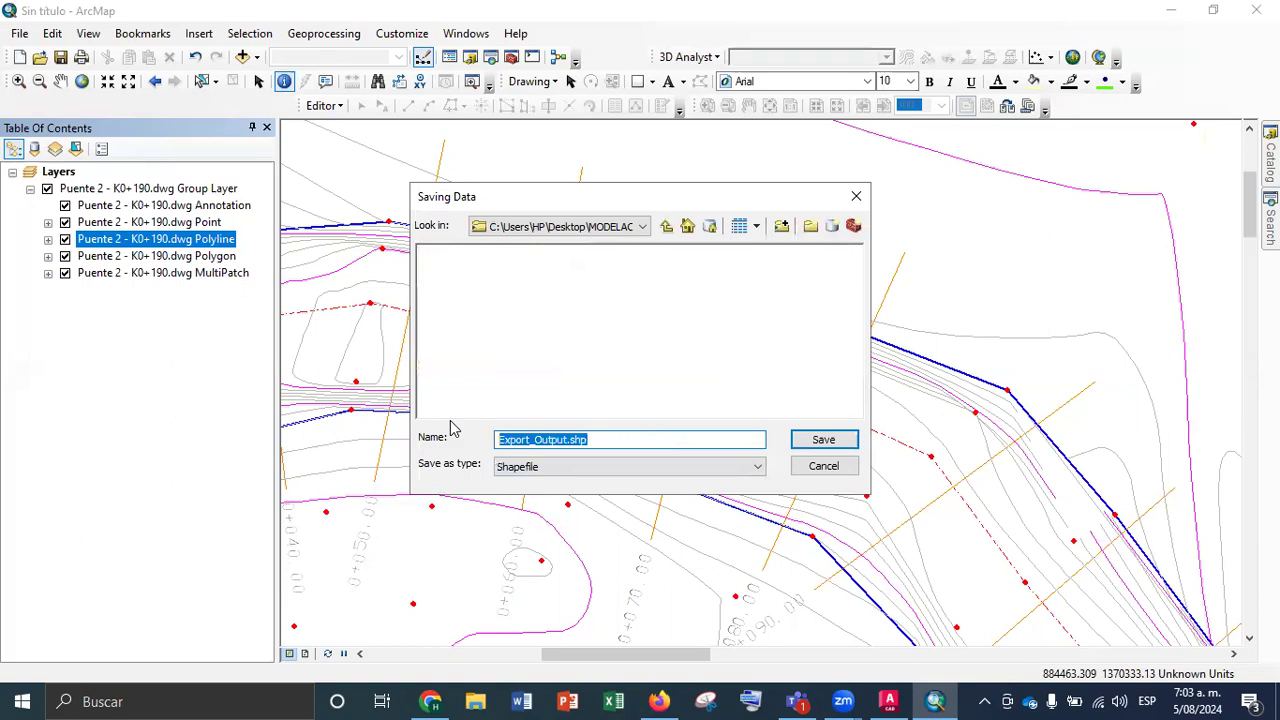
pyautogui.write('P')
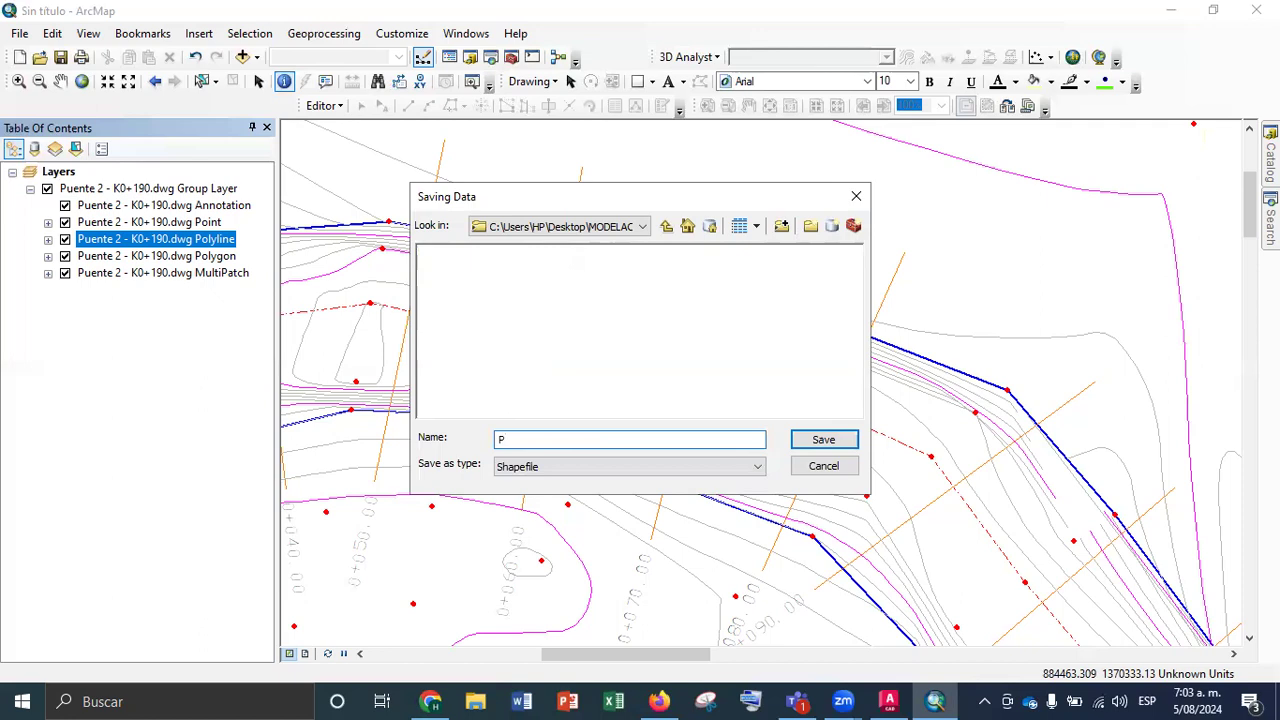
pyautogui.write('uente2-K0+10')
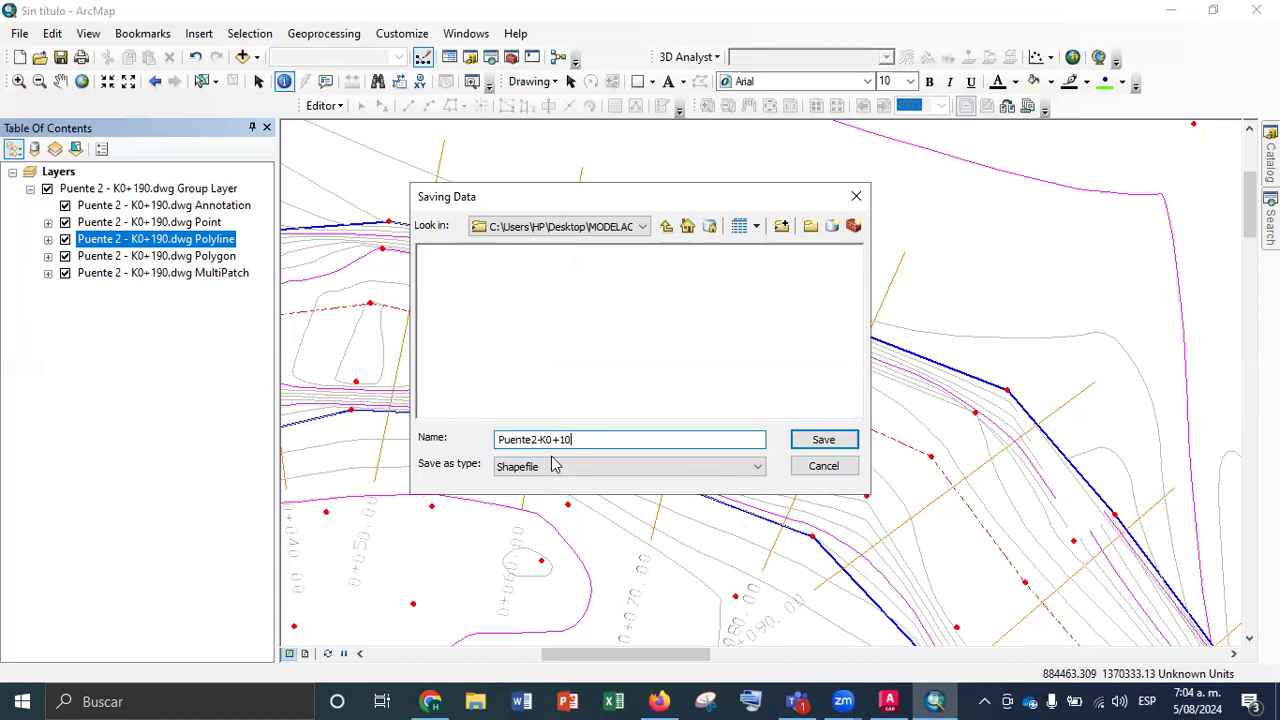
pyautogui.click(817, 446)
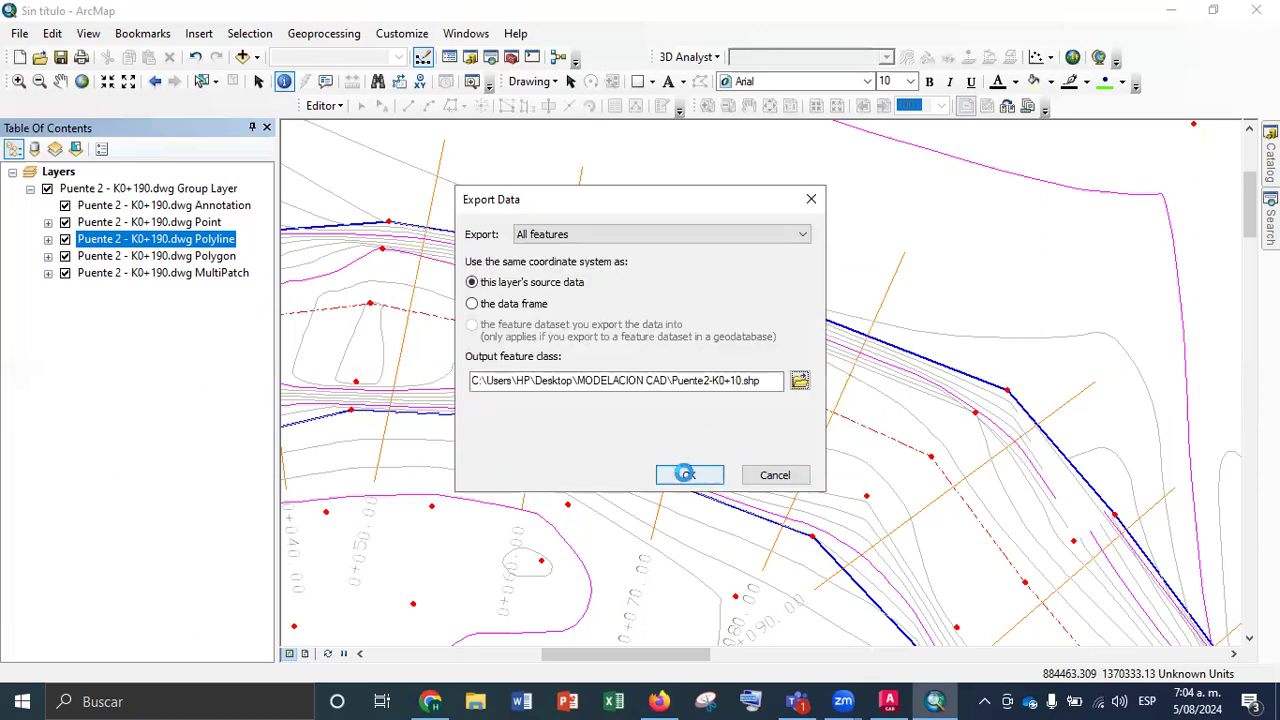
pyautogui.click(688, 477)
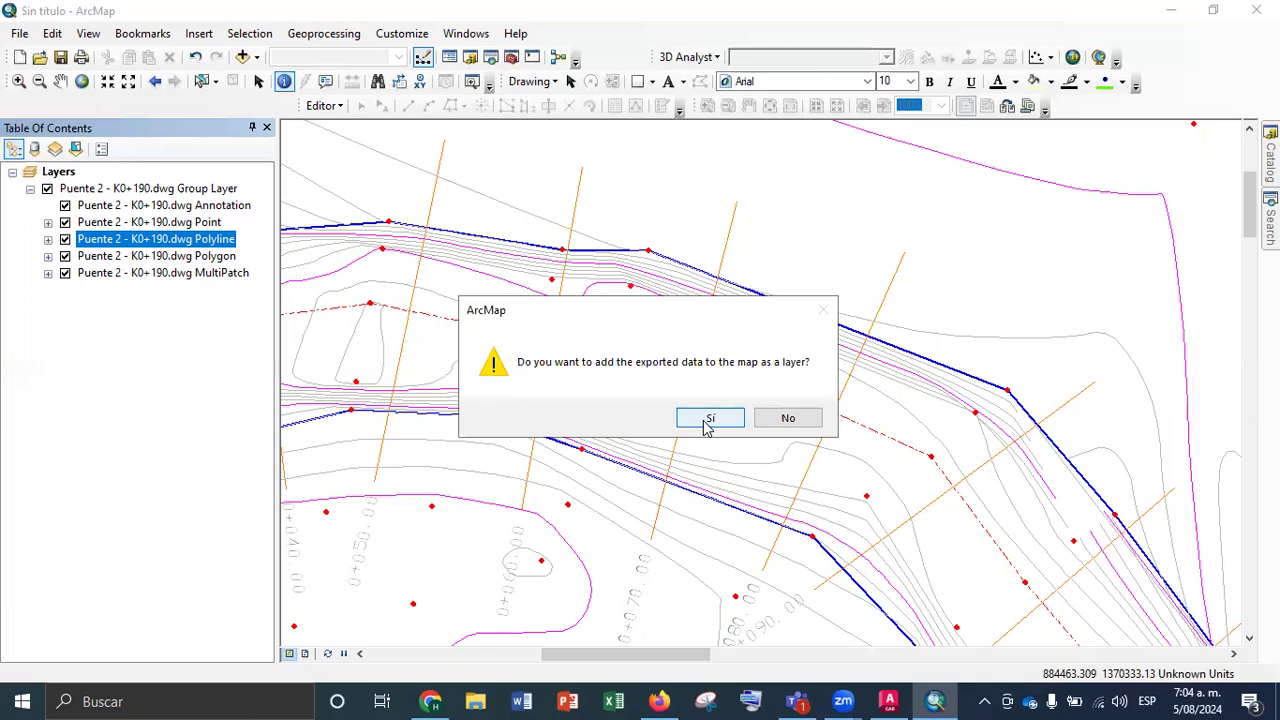
pyautogui.click(702, 420)
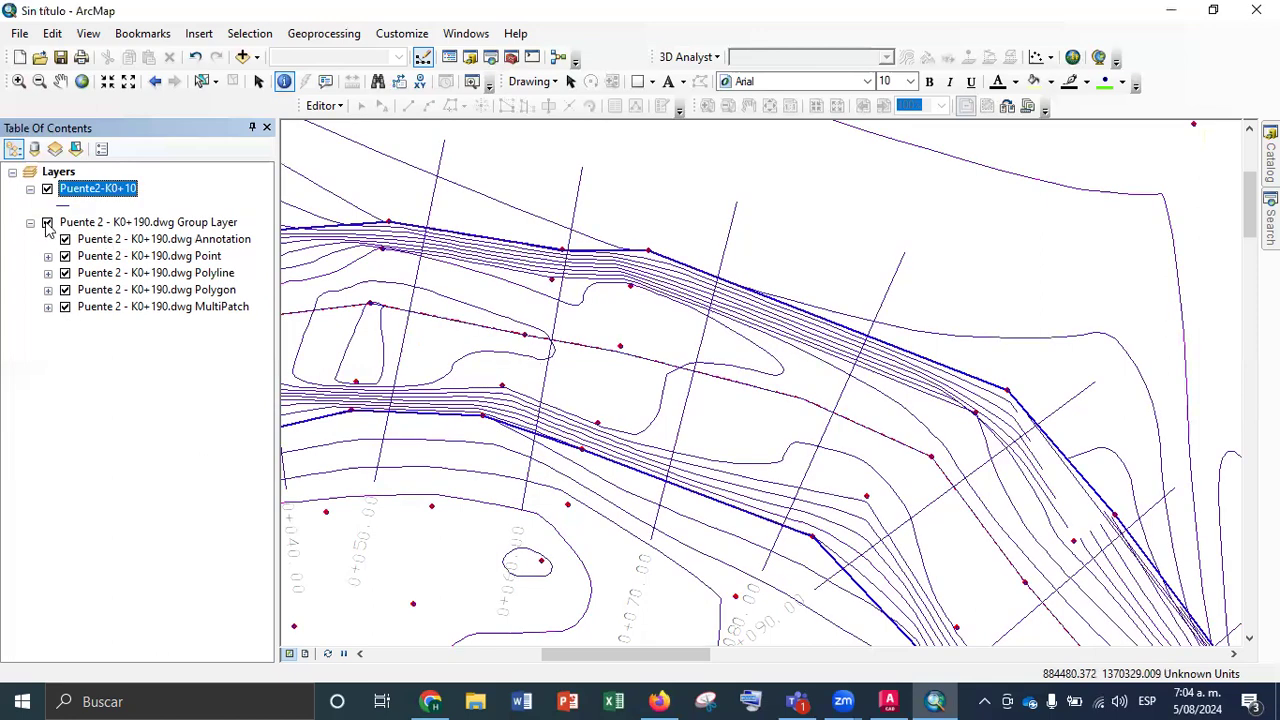
# Step: Hide the Puente 2 - K0+190.dwg group layer and zoom to the Puente2-K0+10 layer
pyautogui.click(47, 223)
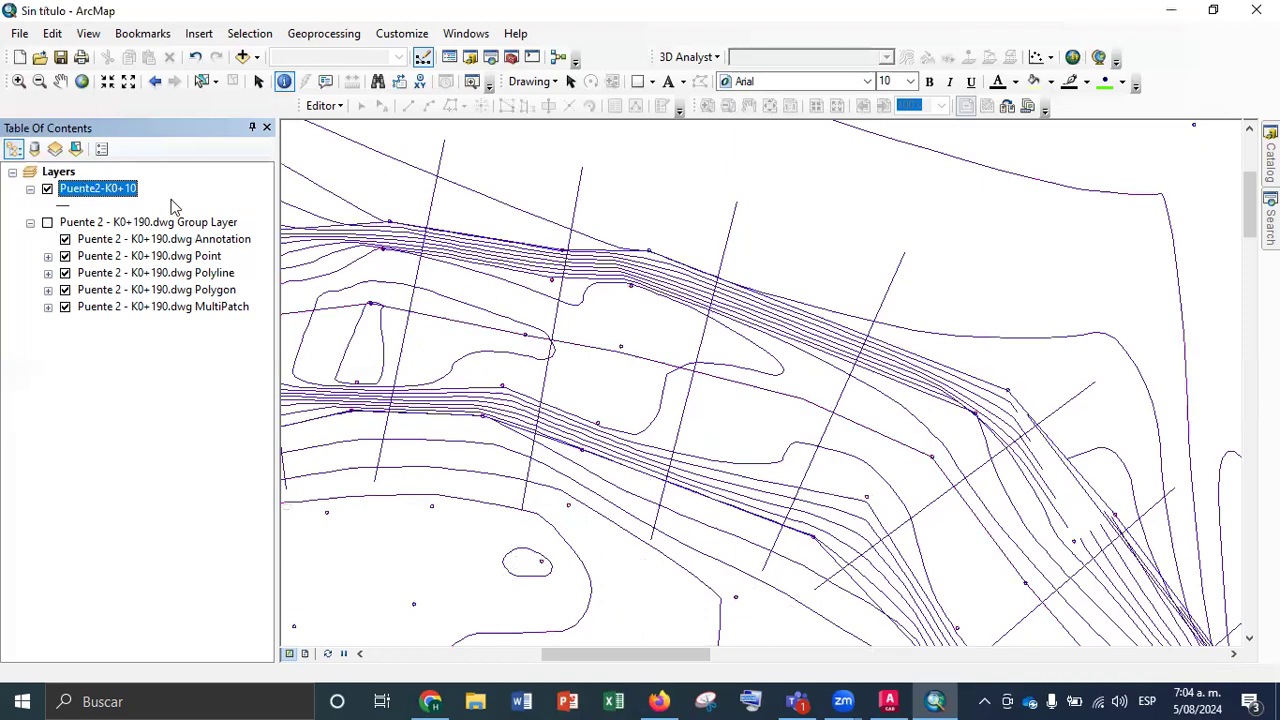
pyautogui.rightClick(85, 187)
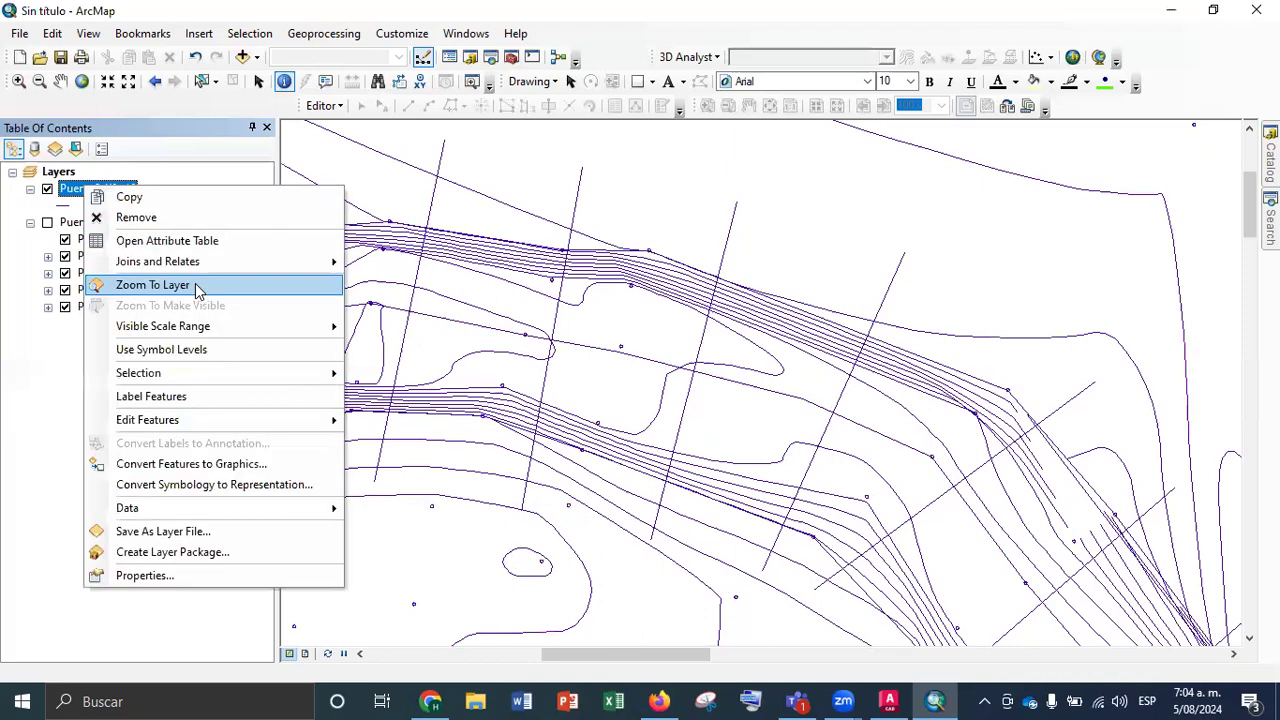
pyautogui.click(195, 285)
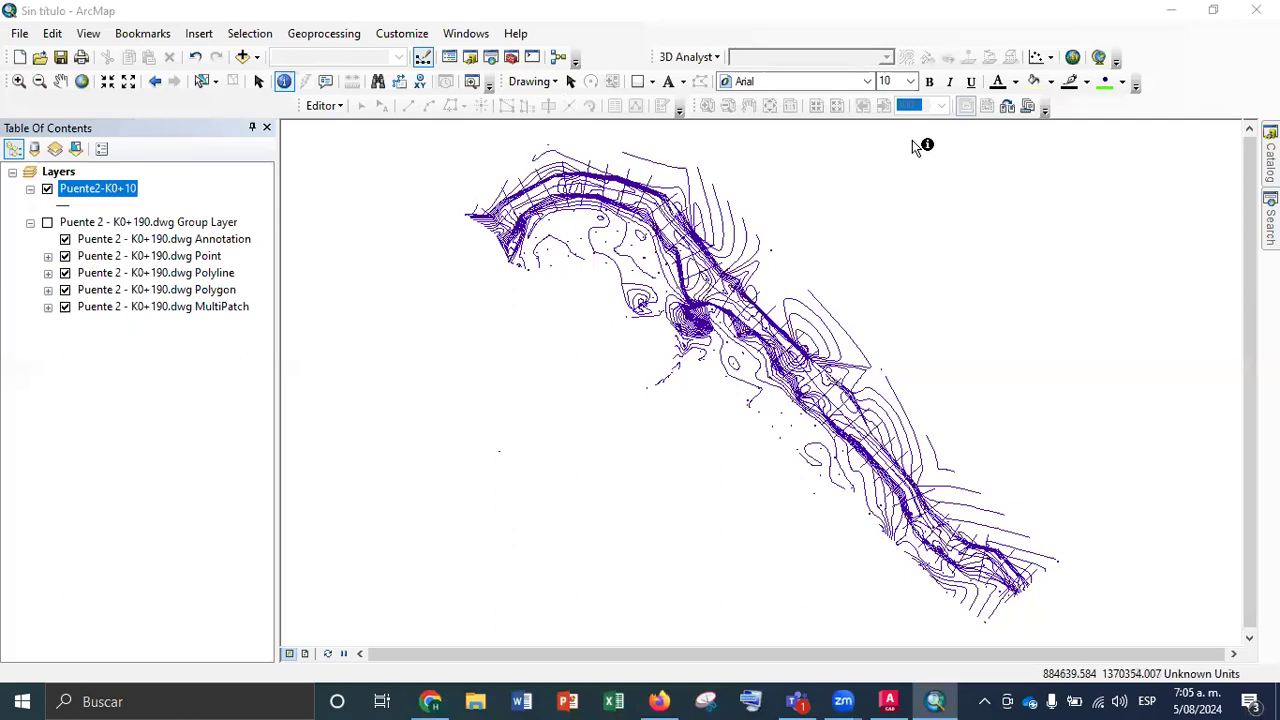
# Step: Open the Define Projection tool from the Data Management toolset and set Puente2-K0+10 as its input dataset
pyautogui.click(511, 58)
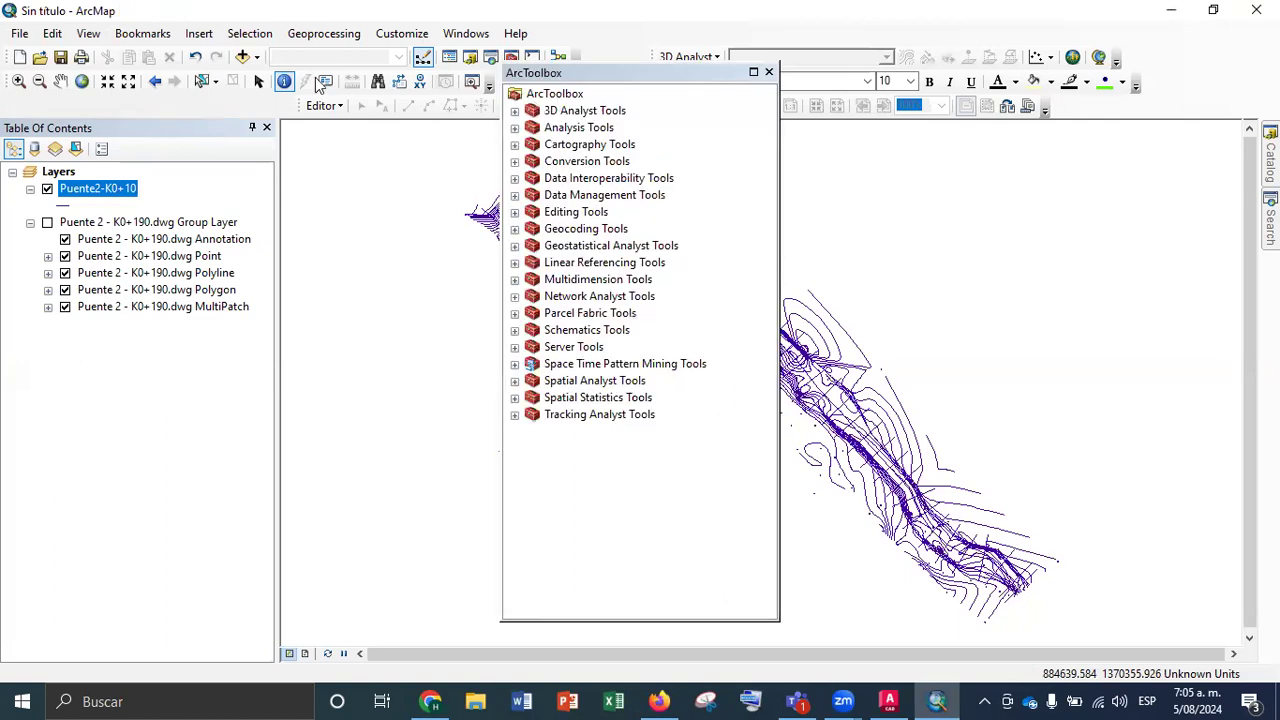
pyautogui.click(515, 196)
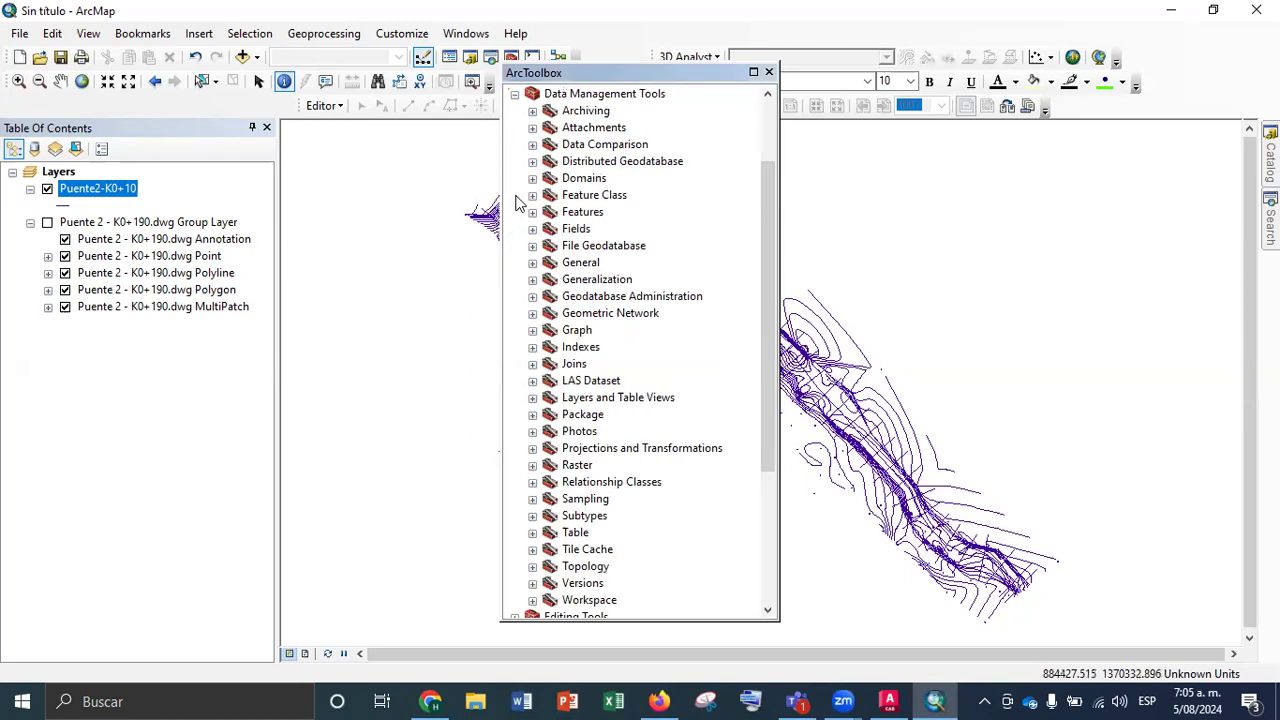
pyautogui.click(532, 449)
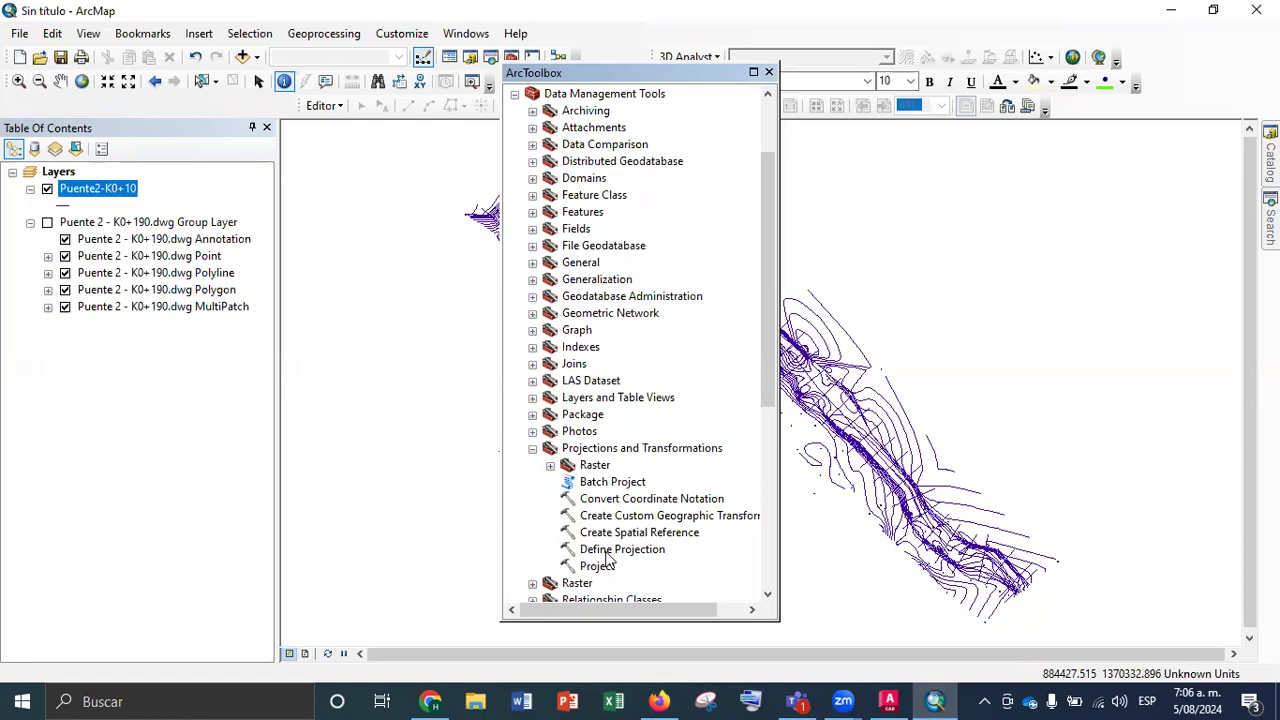
pyautogui.doubleClick(609, 548)
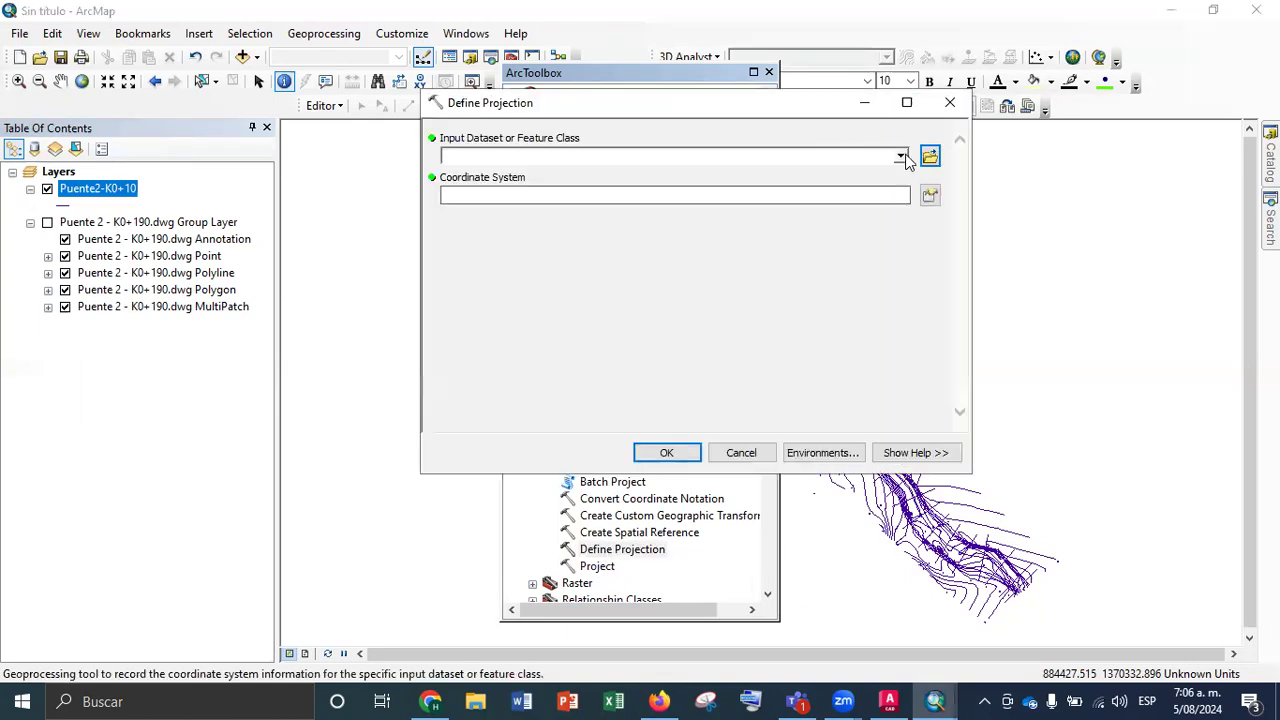
pyautogui.click(900, 155)
pyautogui.click(517, 174)
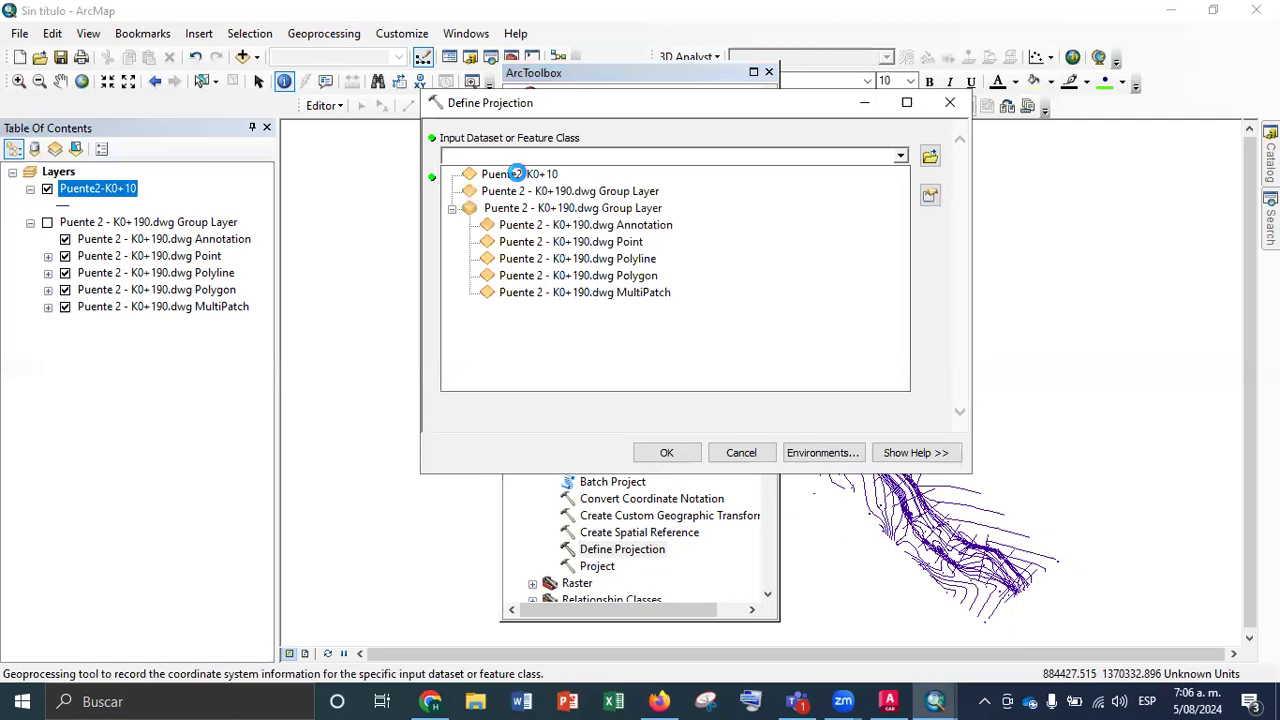
pyautogui.click(517, 173)
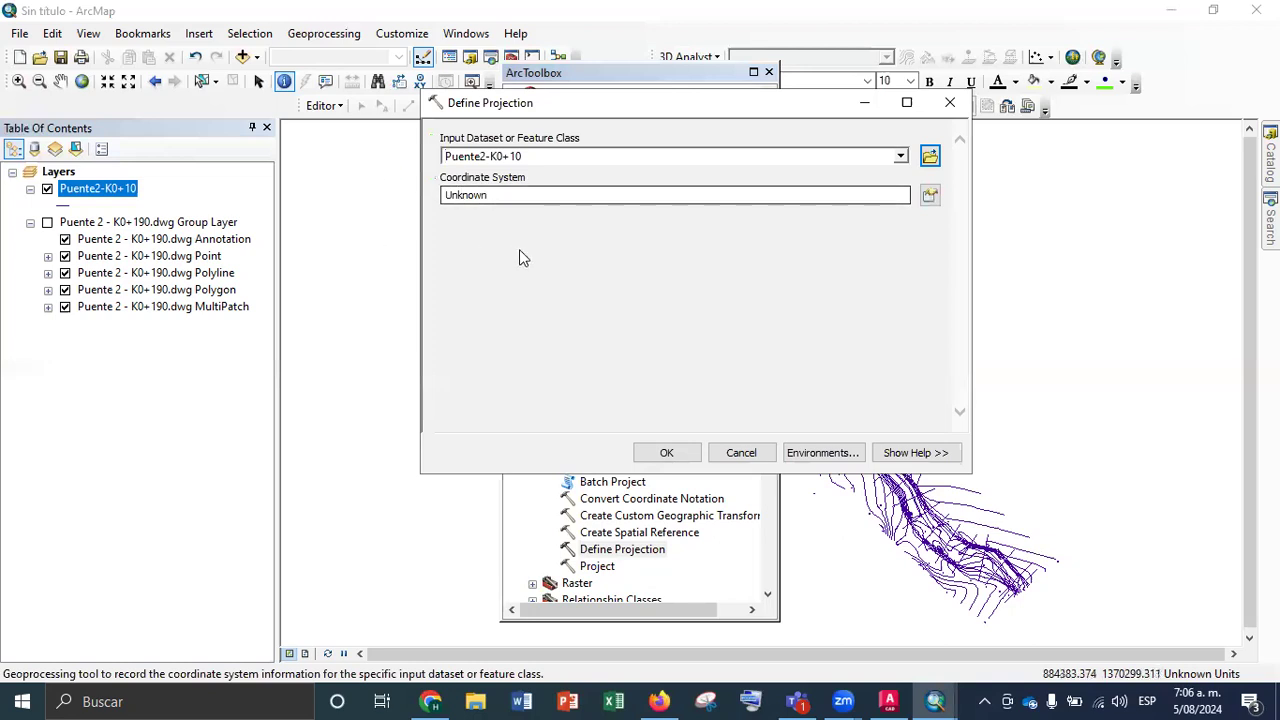
# Step: Search the coordinate systems for MAGNA COLOMBIA BOGOTA and select MAGNA Colombia Bogota from the projected national grids of Colombia
pyautogui.click(927, 200)
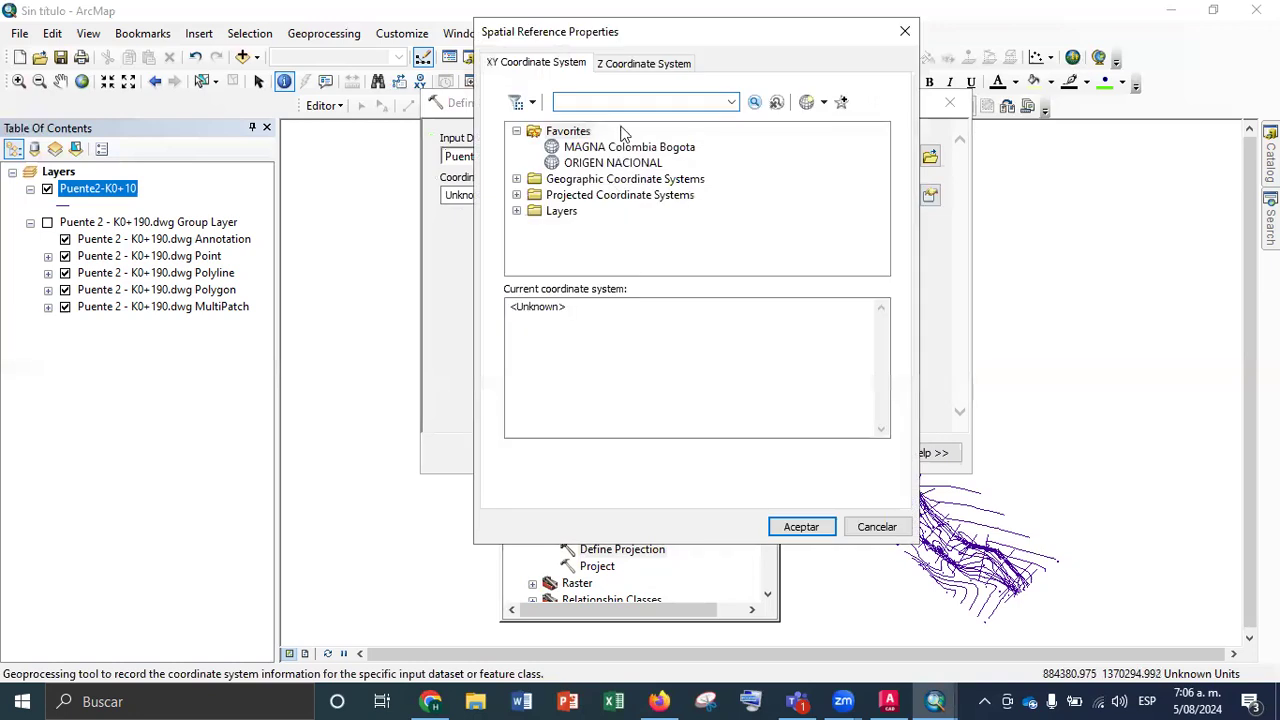
pyautogui.click(603, 101)
pyautogui.write('MAGNA COLOMBIA BOGOTA')
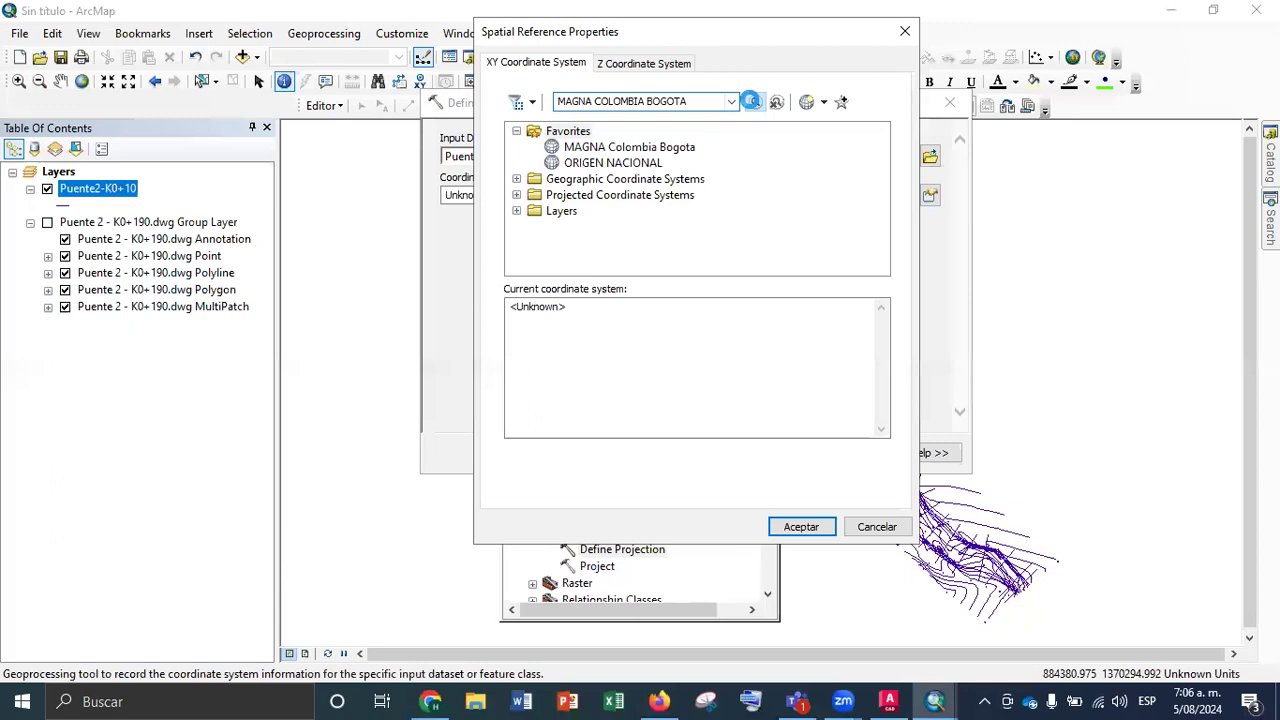
pyautogui.click(751, 103)
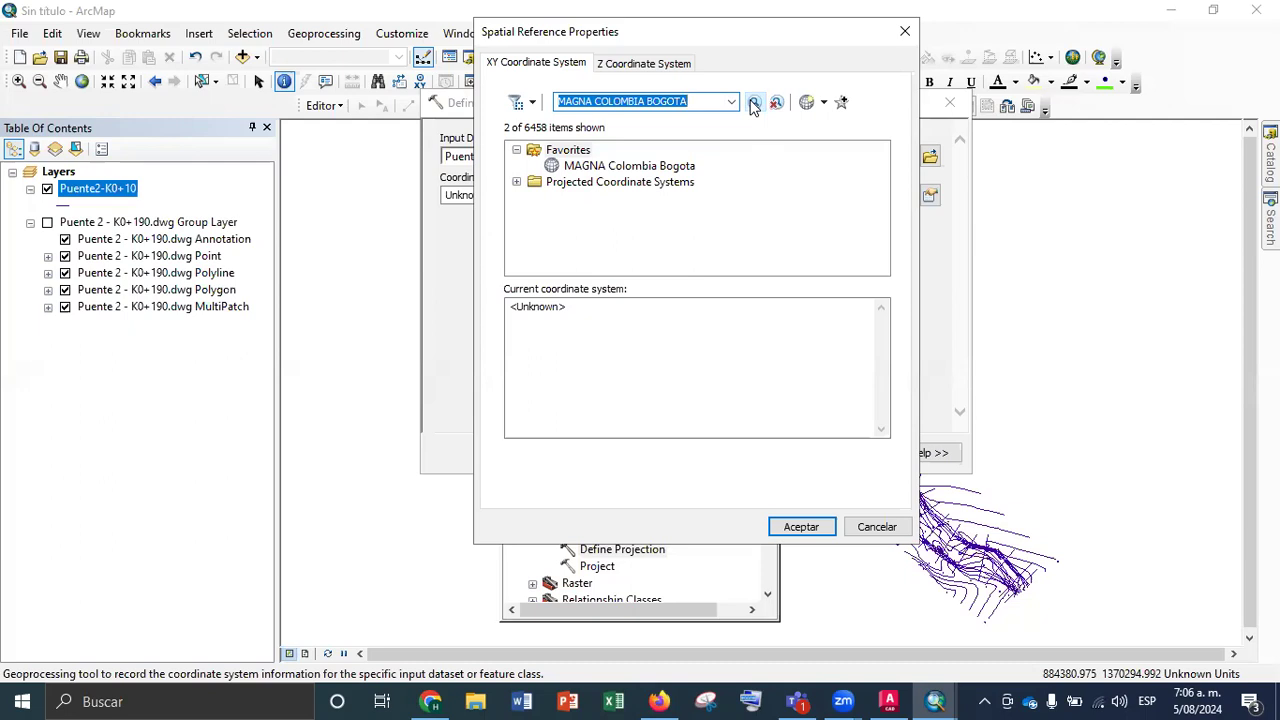
pyautogui.click(516, 181)
pyautogui.click(534, 197)
pyautogui.click(552, 213)
pyautogui.click(570, 229)
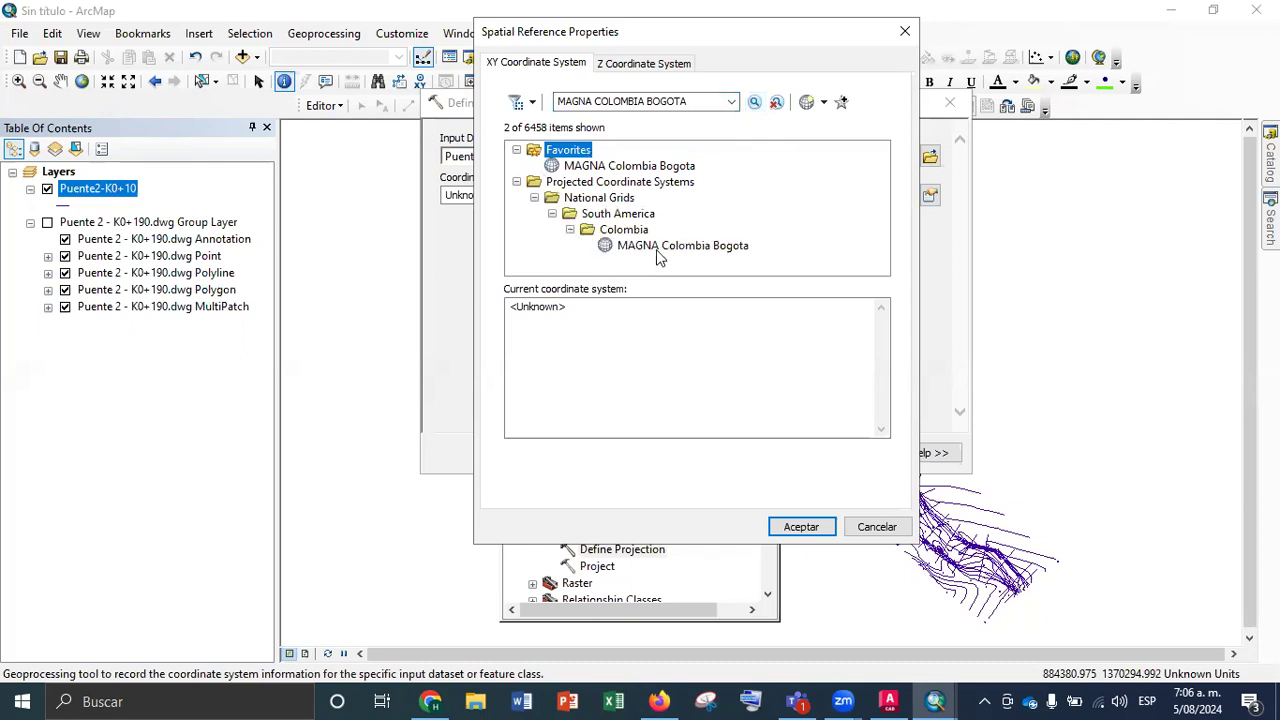
pyautogui.click(660, 246)
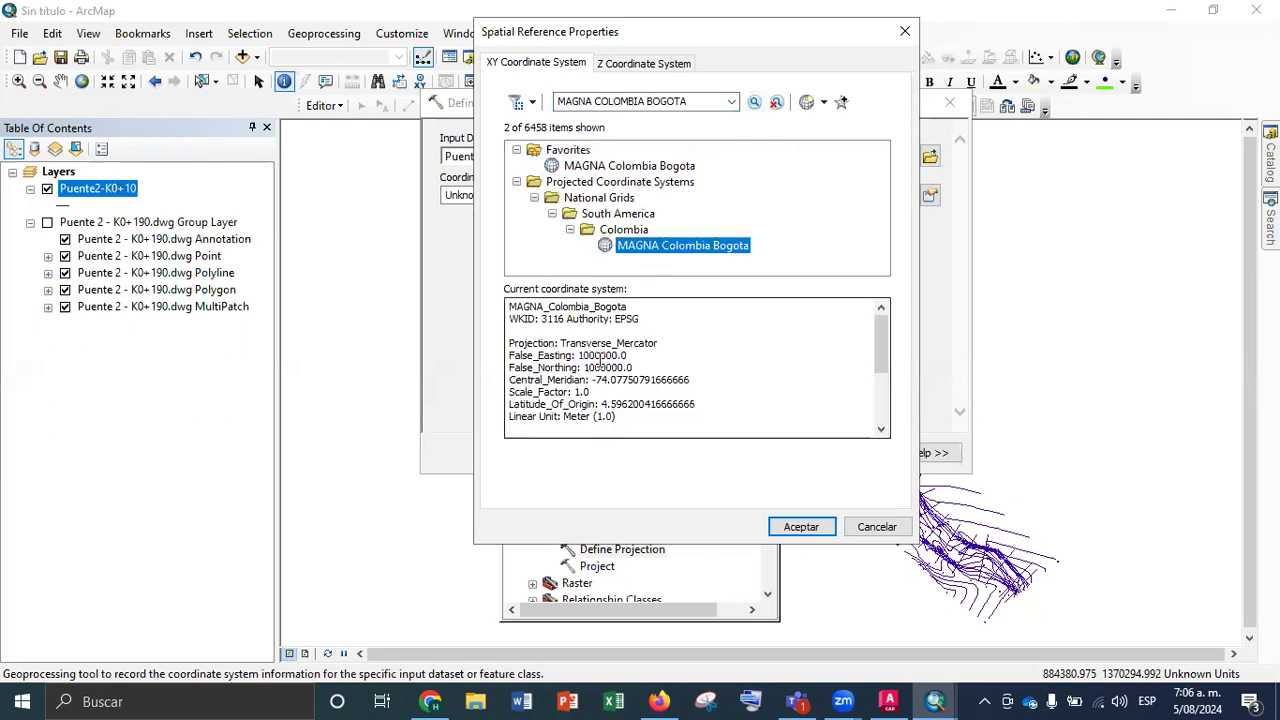
# Step: Search the coordinate systems by the EPSG codes 3116 and 4326, selecting WGS 1984 for the latter
pyautogui.click(677, 101)
pyautogui.write('3116')
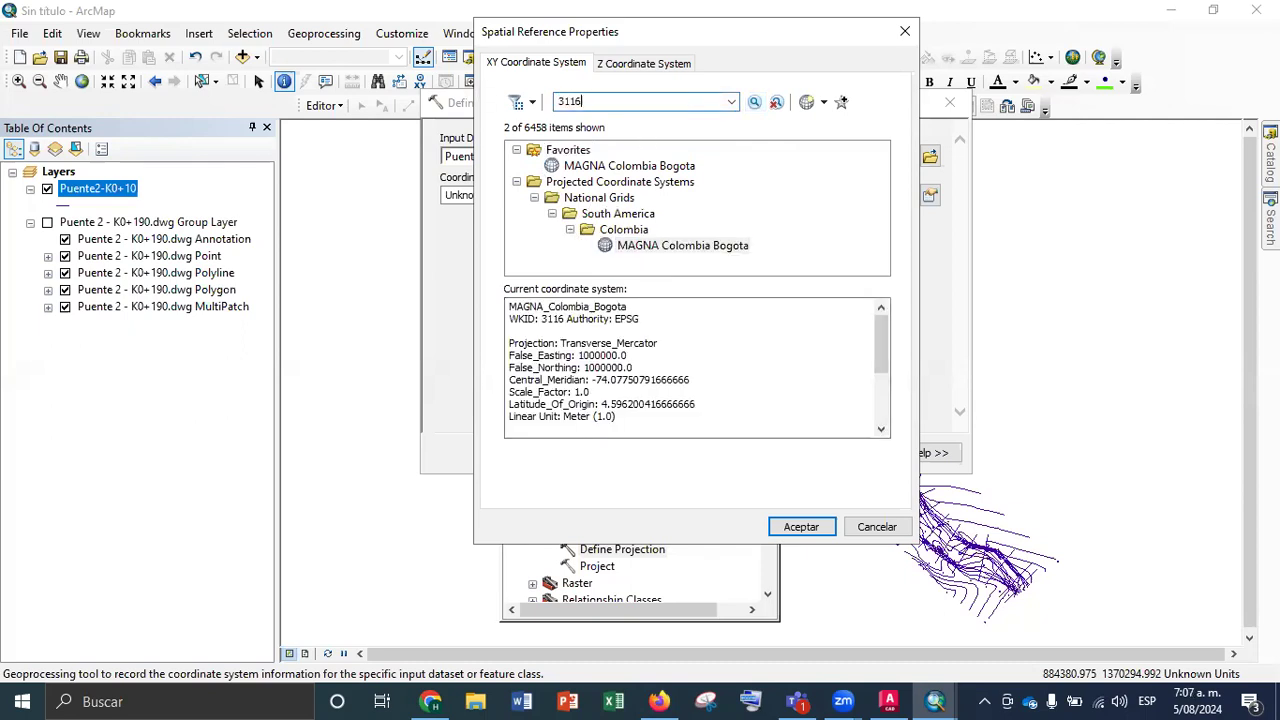
pyautogui.press('Return')
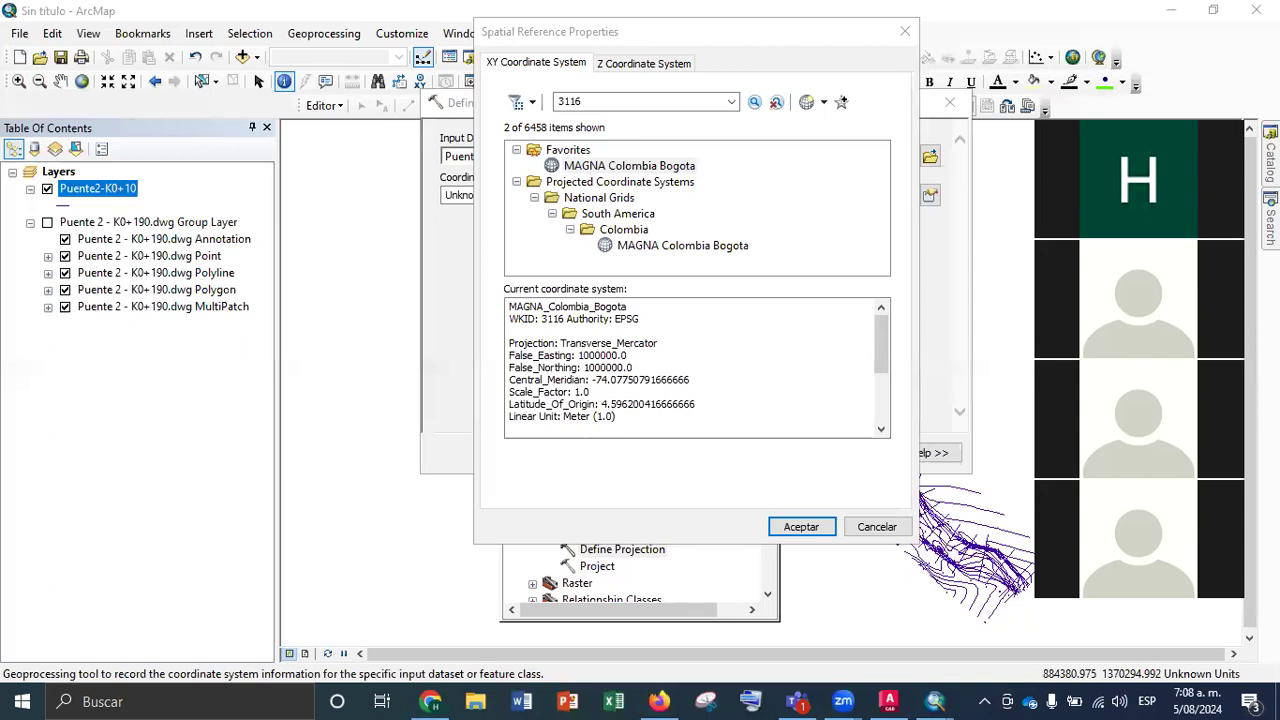
pyautogui.click(1136, 12)
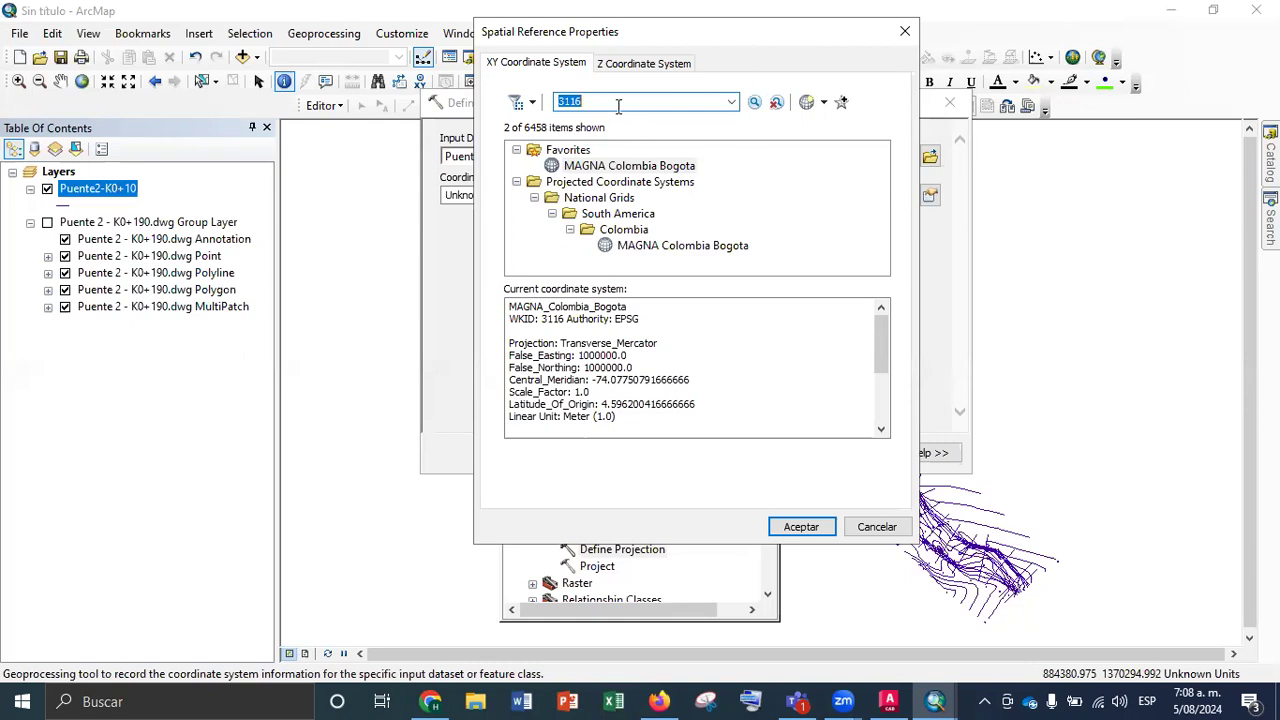
pyautogui.write('4326')
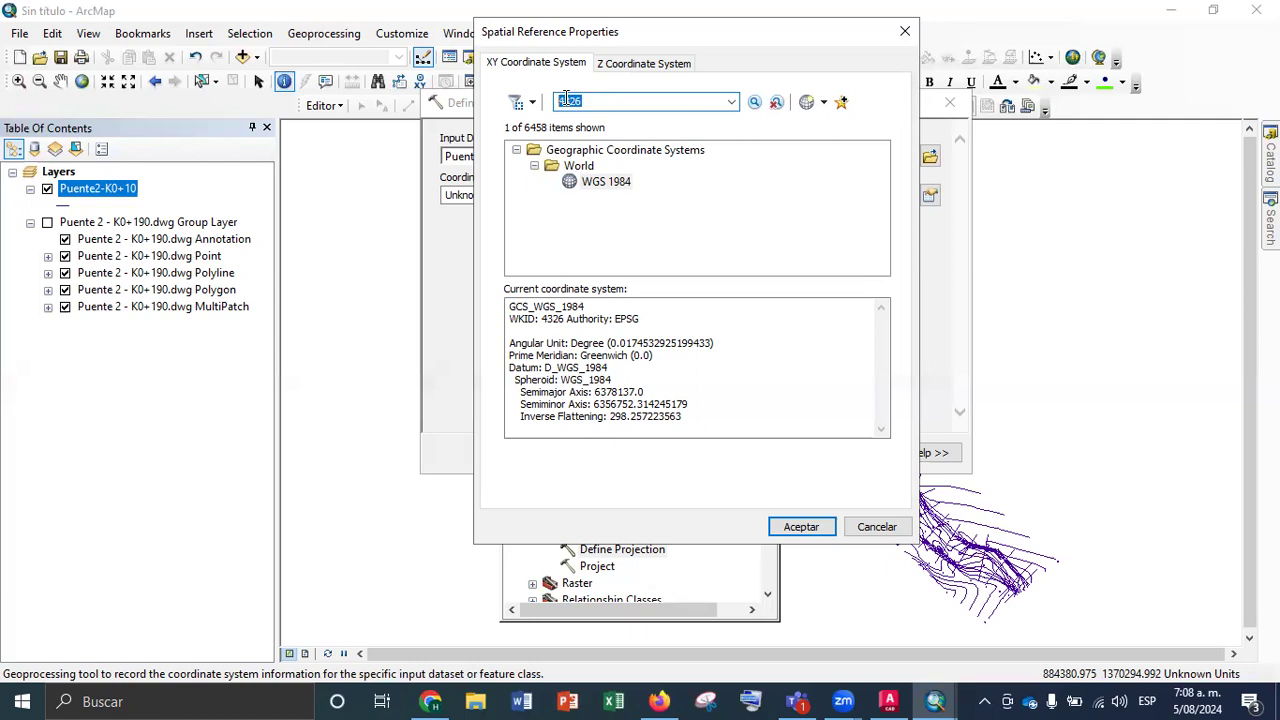
# Step: Find code 3116, assign the favorite MAGNA Colombia Bogota system to Puente2-K0+10, and run Define Projection
pyautogui.write('3116')
pyautogui.press('Return')
pyautogui.click(657, 168)
pyautogui.click(805, 527)
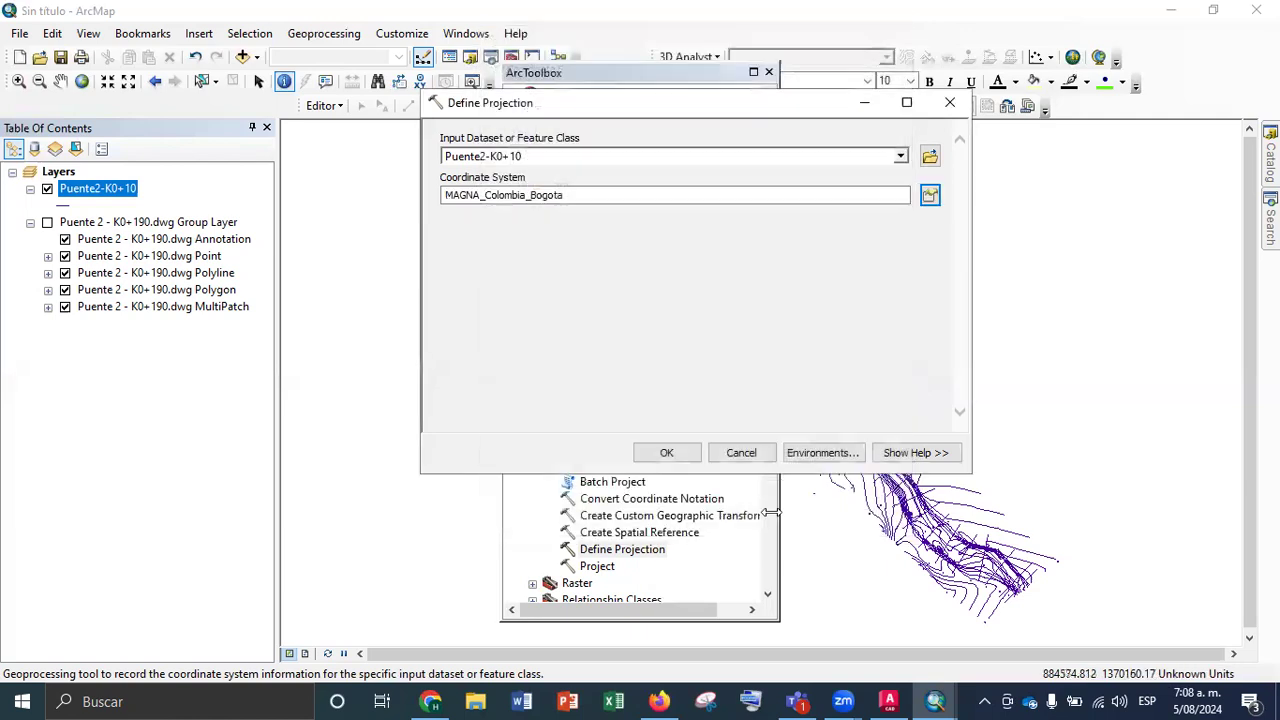
pyautogui.click(666, 453)
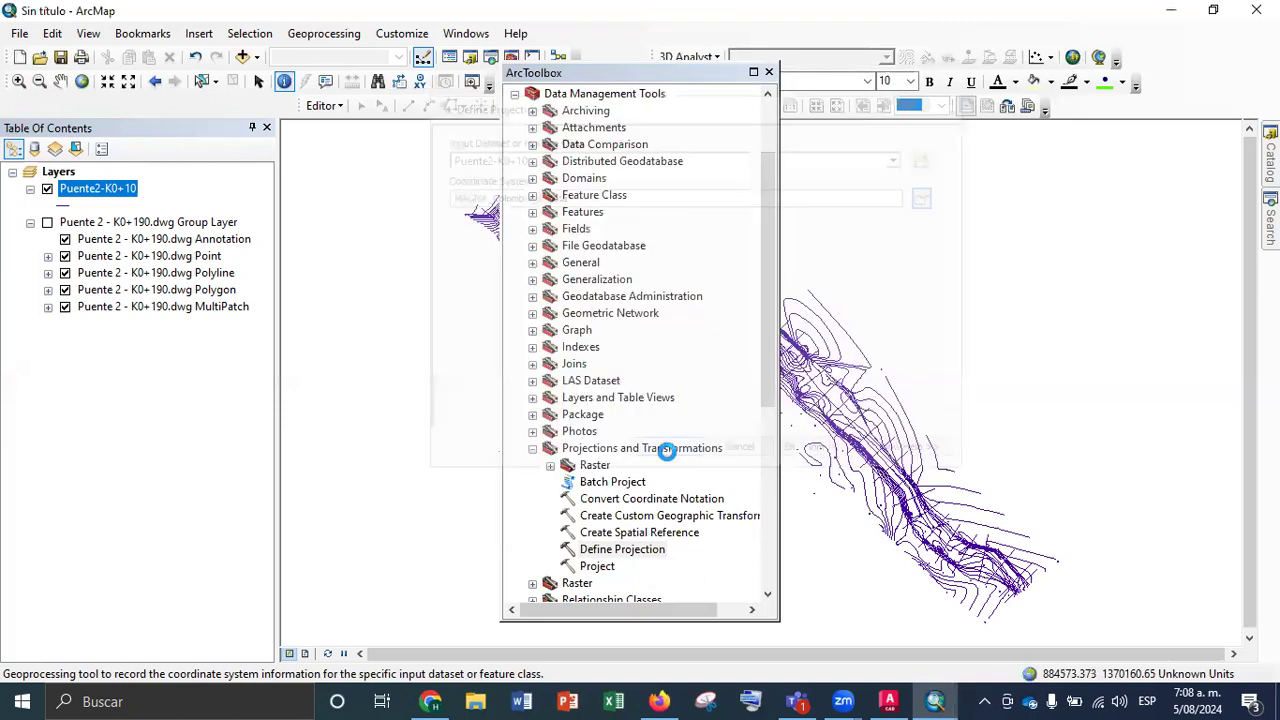
pyautogui.moveTo(689, 66); pyautogui.dragTo(589, 163)
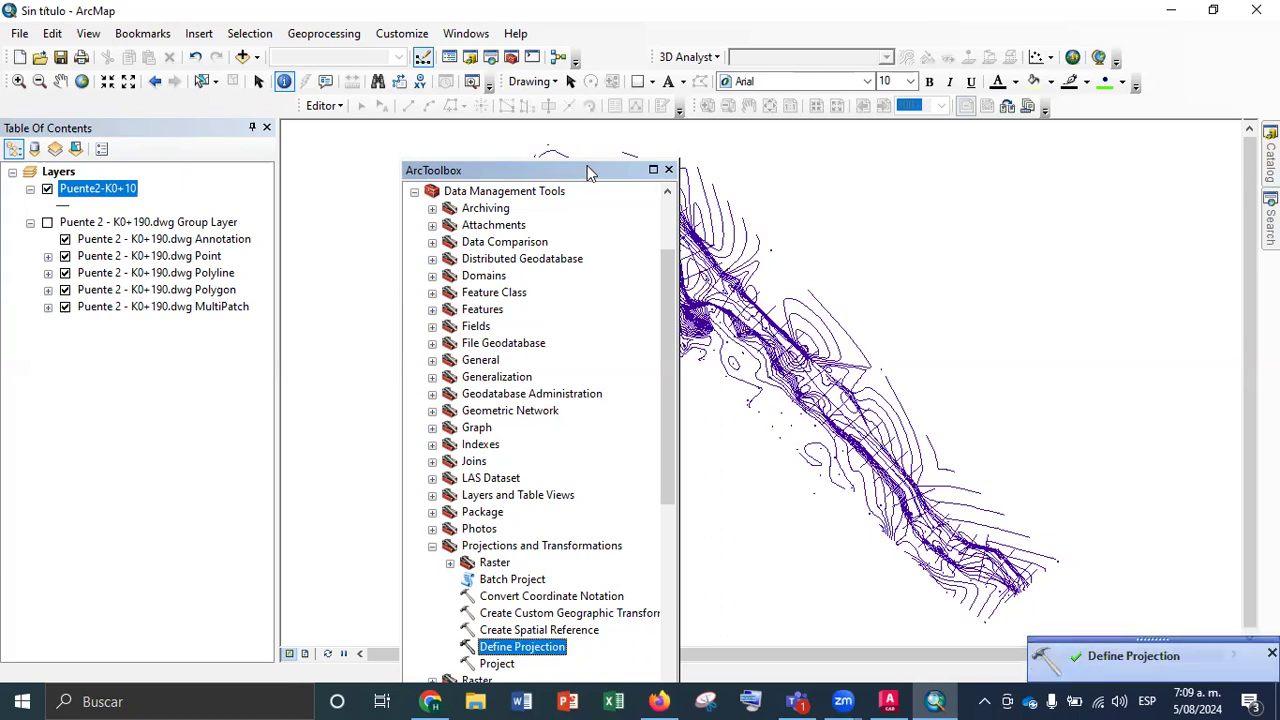
# Step: Launch Google Earth Pro
pyautogui.press('super')
pyautogui.write('GOO')
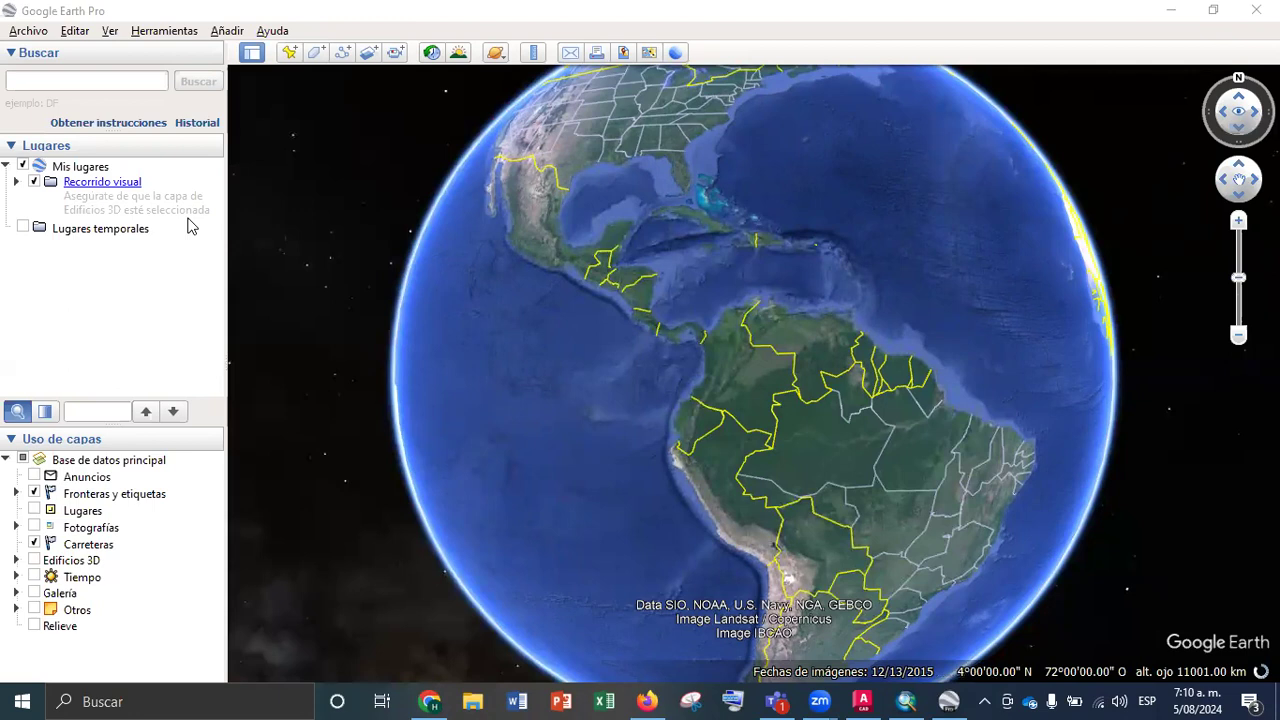
pyautogui.click(1117, 10)
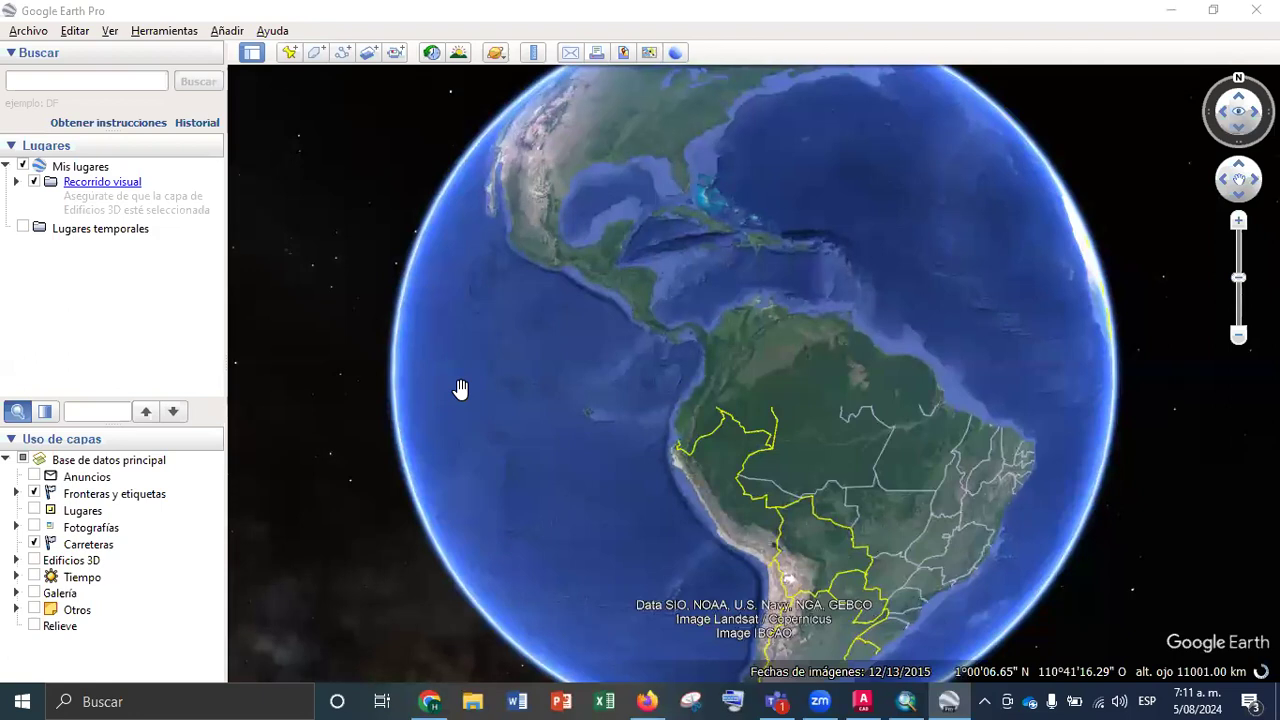
# Step: Open the ESRI shapefile Puente2-K0+10 from the MODELACION CAD folder in Google Earth Pro without applying a style template
pyautogui.click(28, 32)
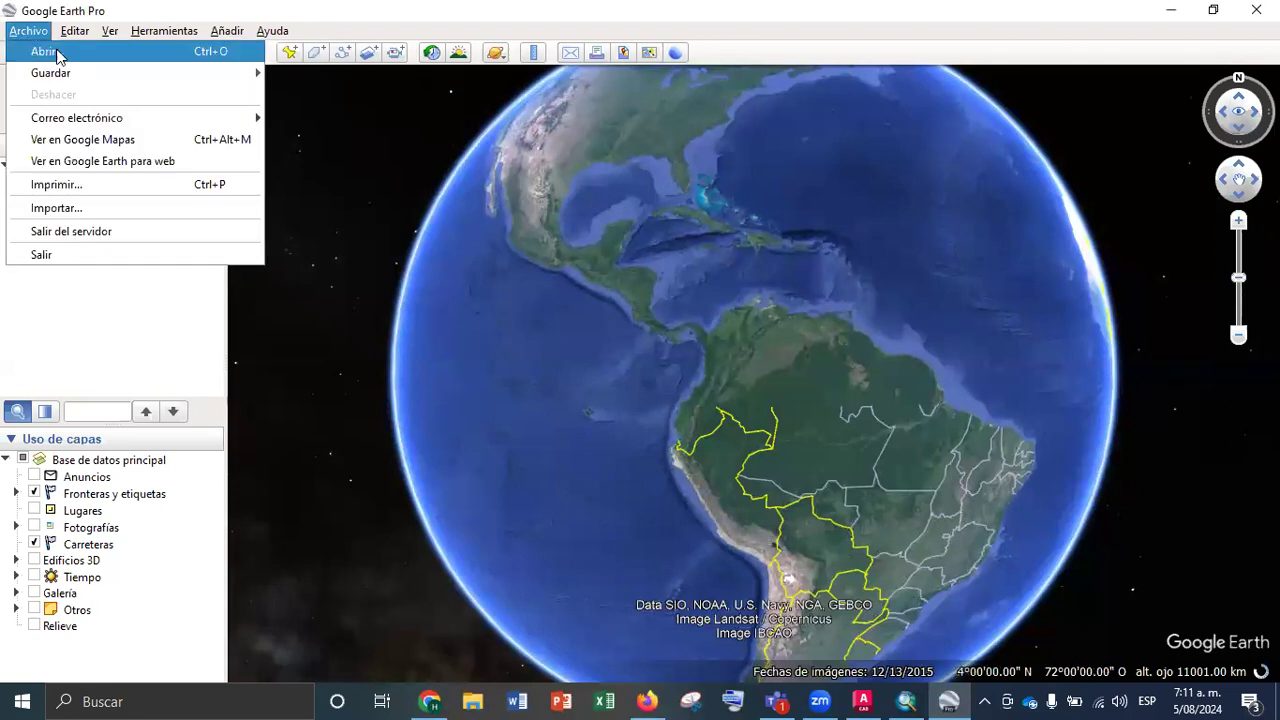
pyautogui.click(57, 53)
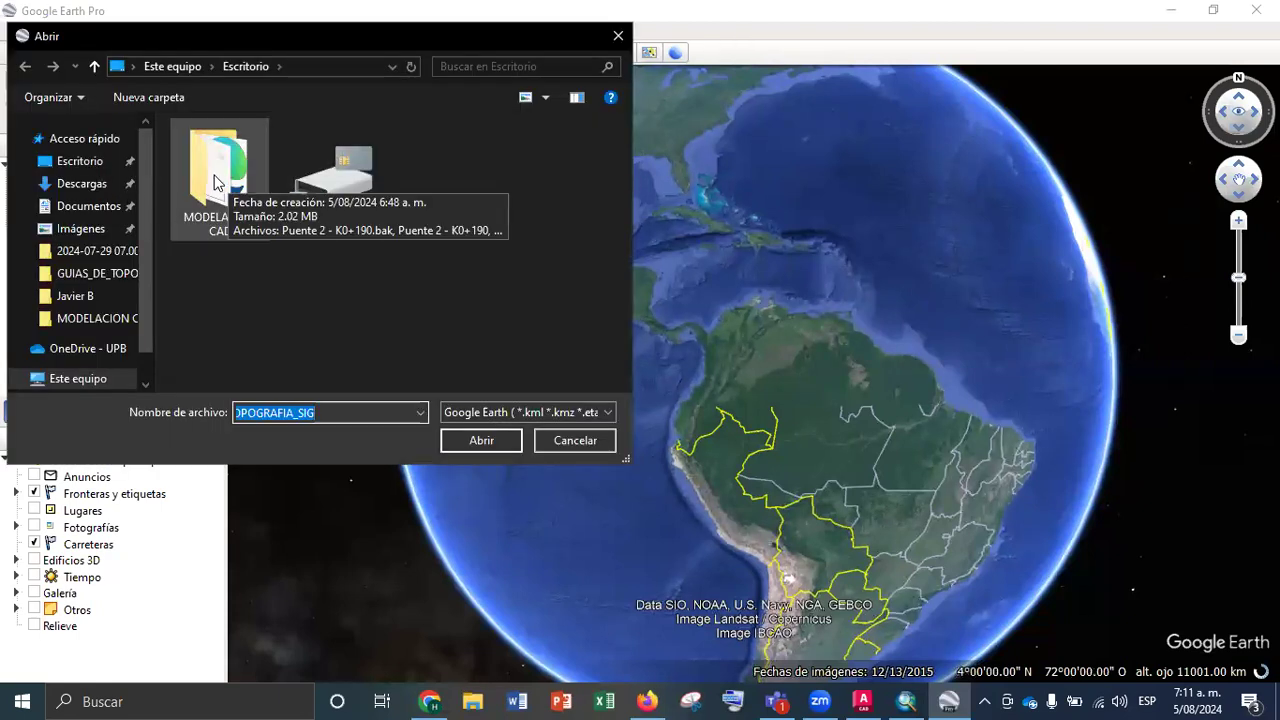
pyautogui.doubleClick(215, 180)
pyautogui.click(534, 411)
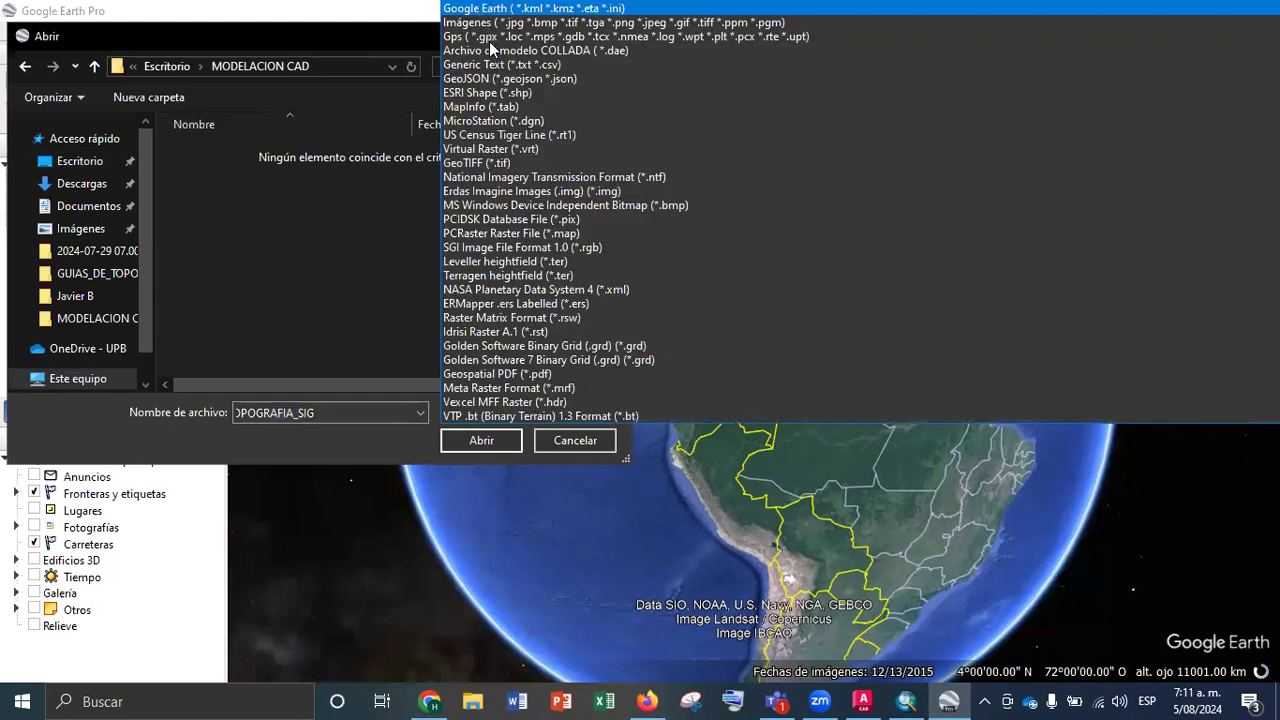
pyautogui.click(266, 146)
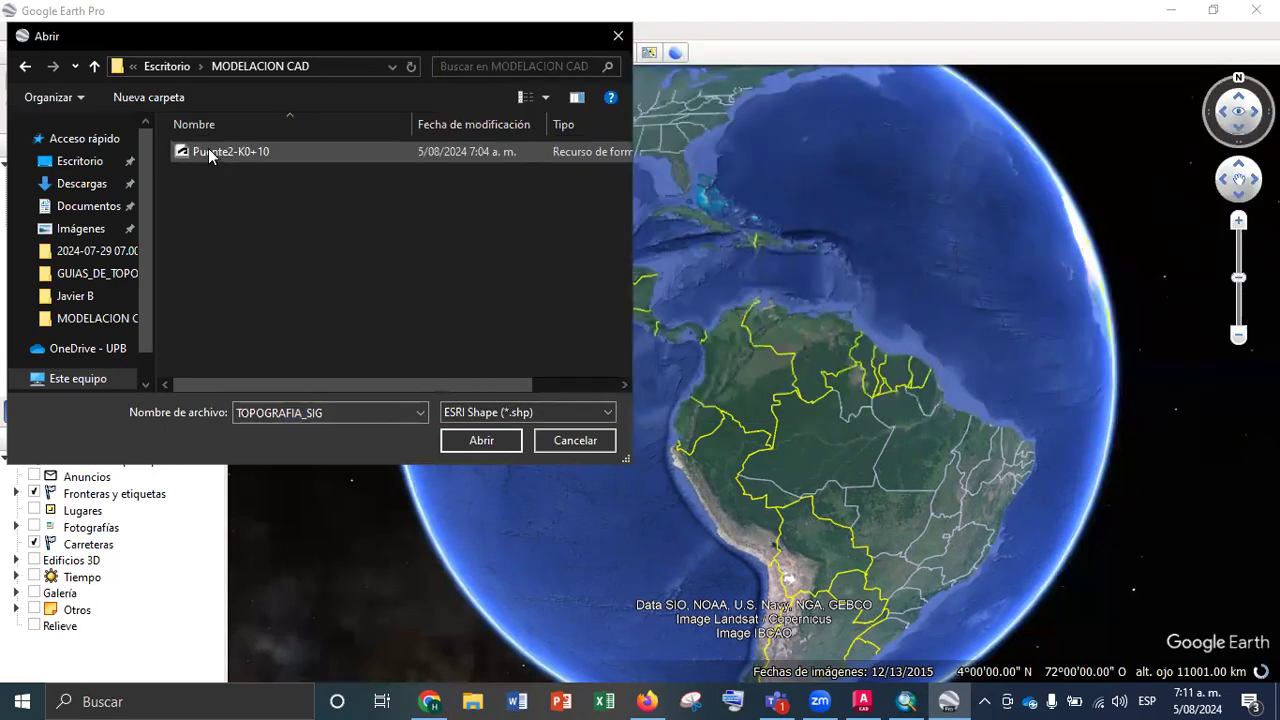
pyautogui.click(482, 440)
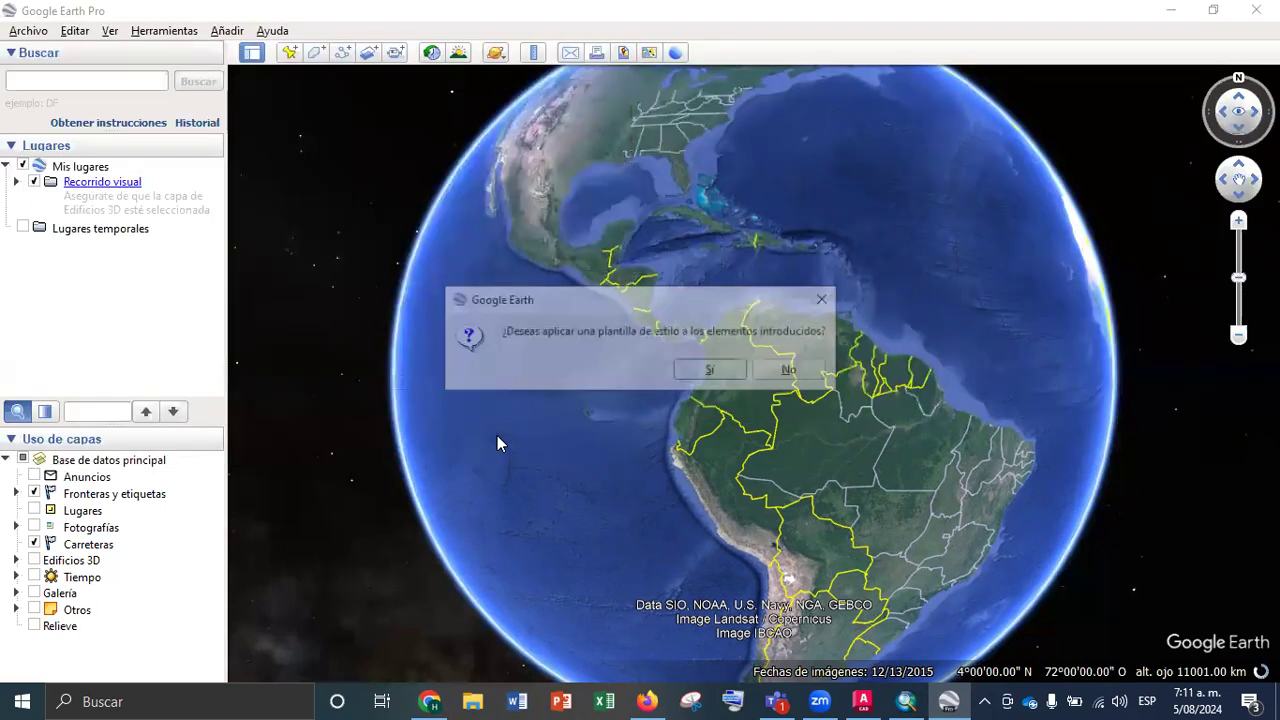
pyautogui.click(792, 370)
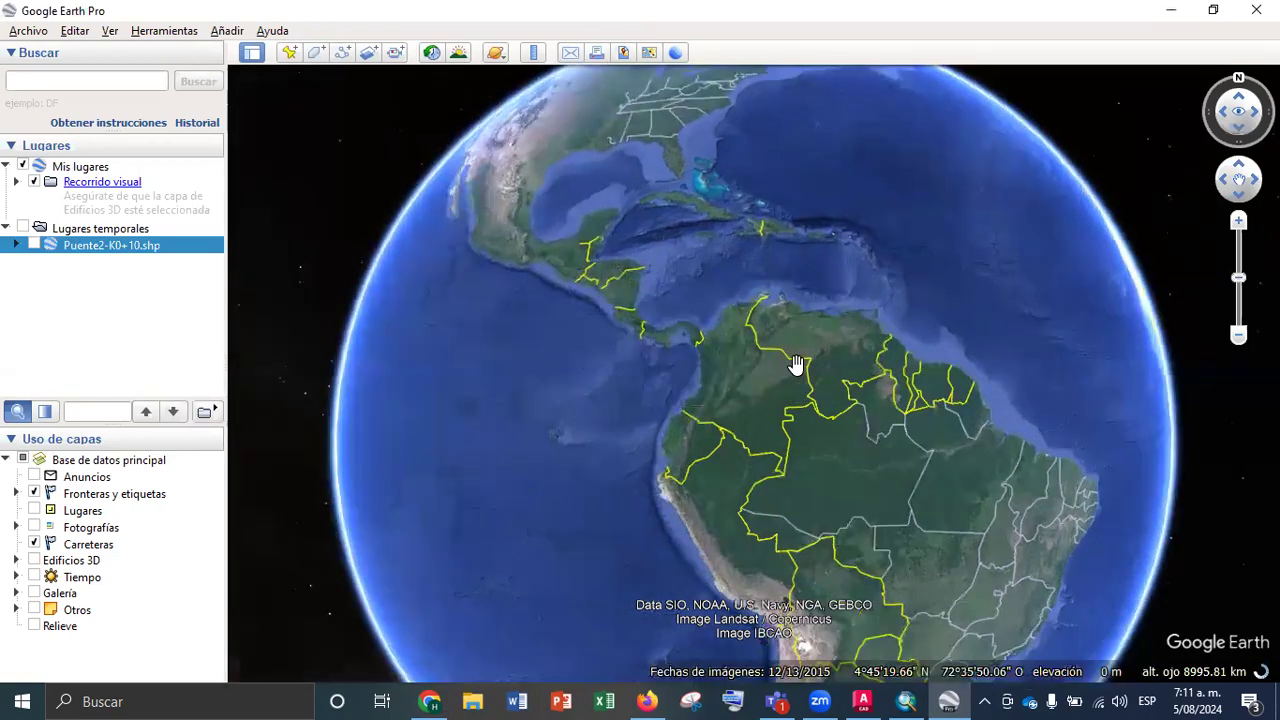